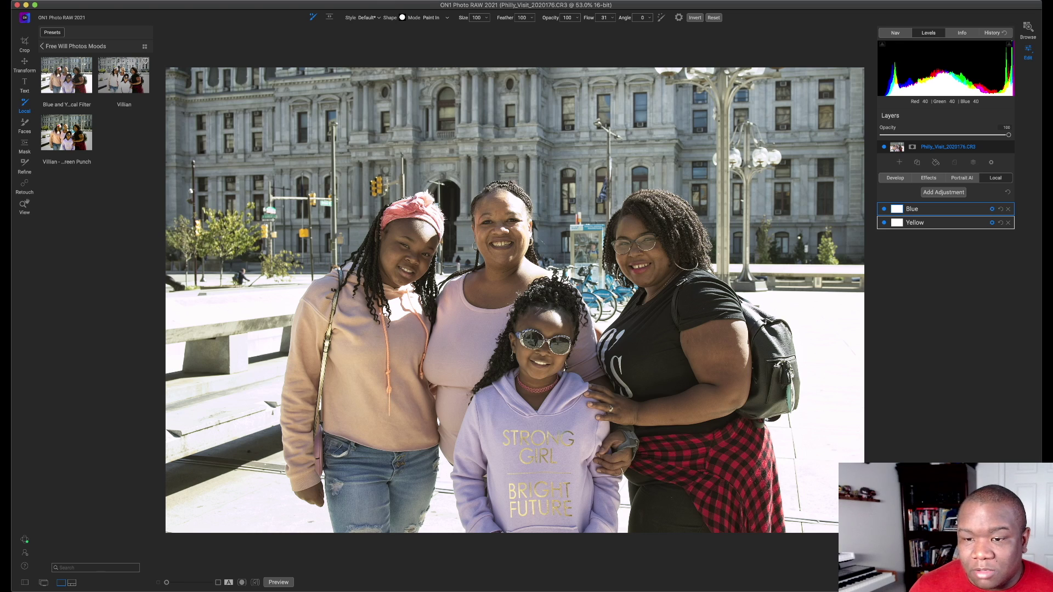
Start a local adjustment on the photo and lower its Exposure to -1.1
key("z")
key("super+0")
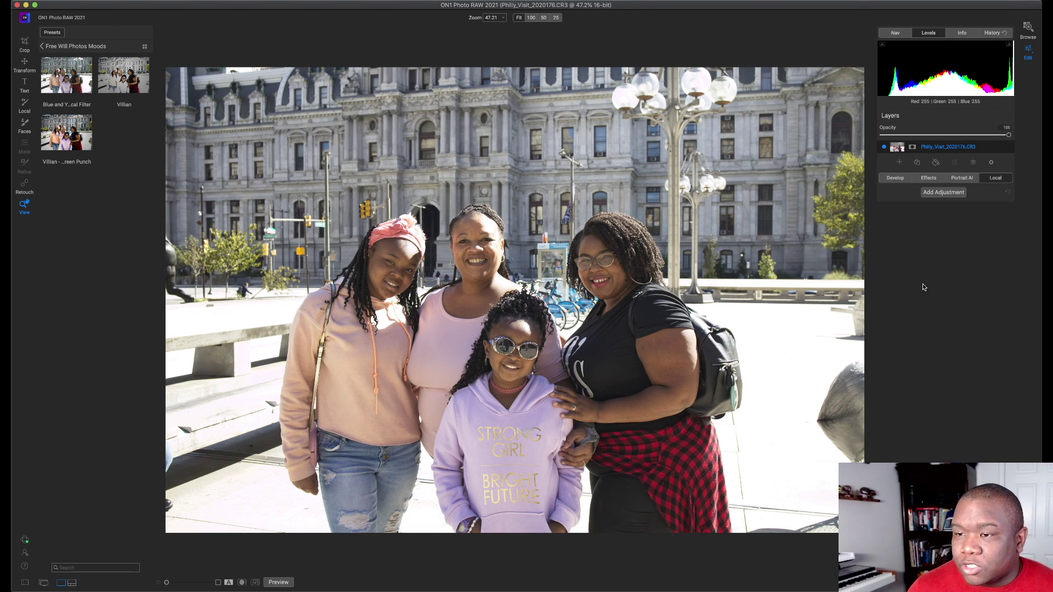
left_click(897, 178)
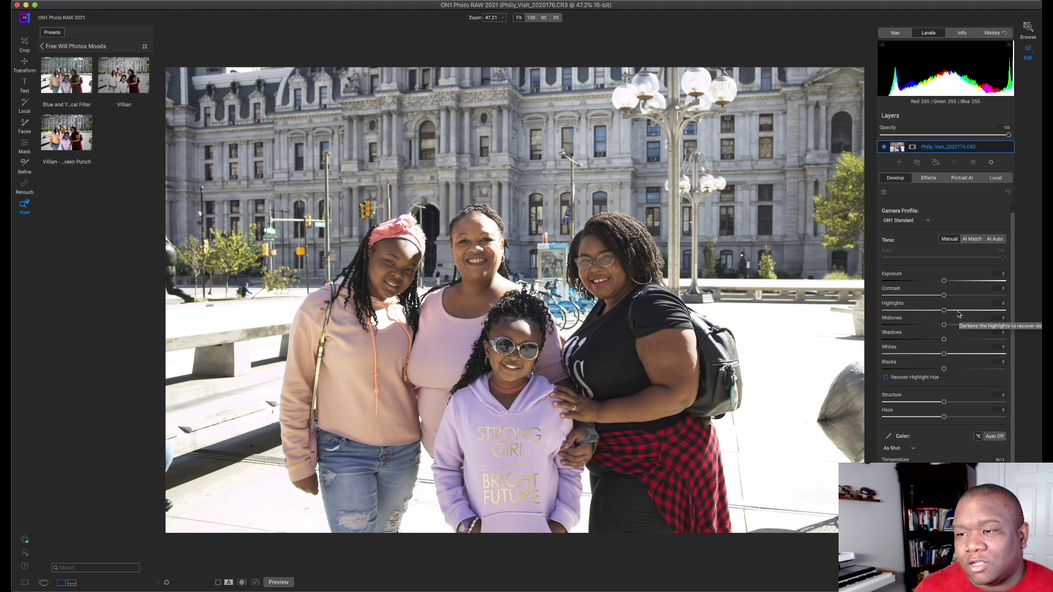
left_click(996, 179)
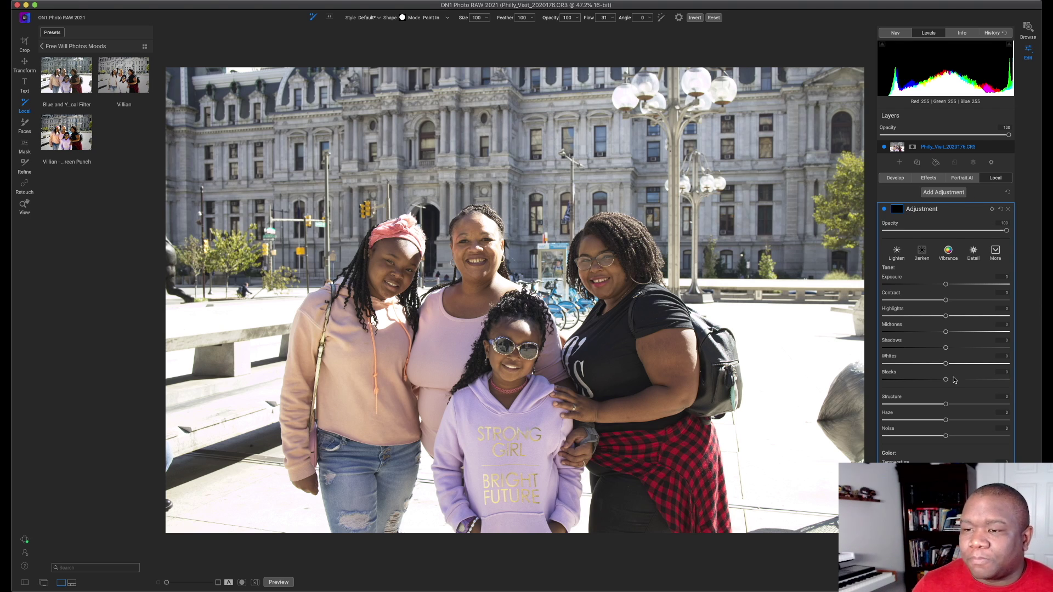
left_click_drag(945, 286, 933, 287)
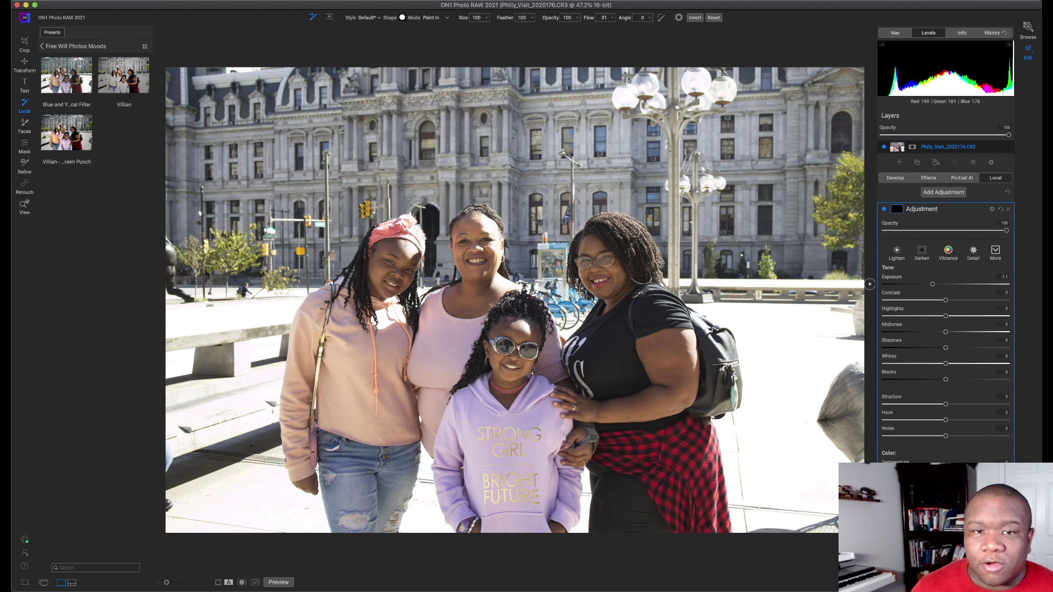
Mask the adjustment with an adjustable gradient using the Vignette preset, centred in the empty canvas just right of the photo
left_click(24, 206)
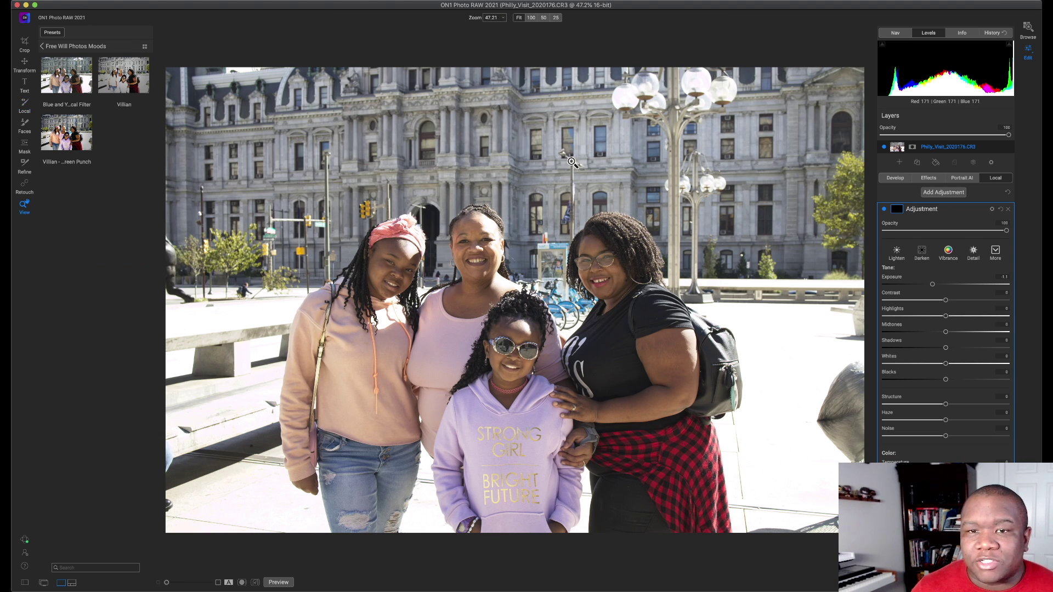
left_click(503, 19)
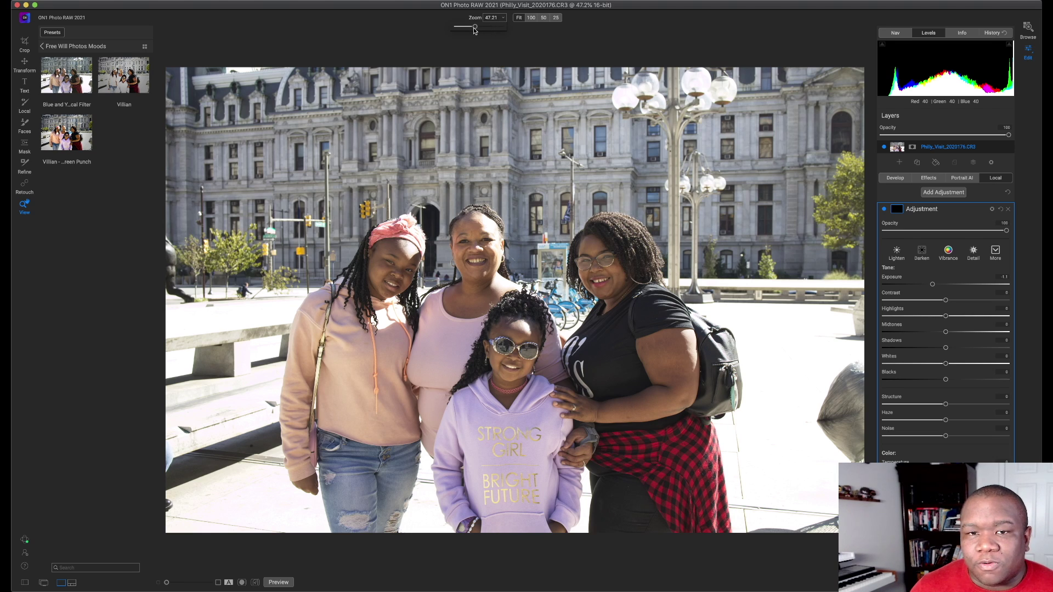
left_click_drag(475, 27, 475, 30)
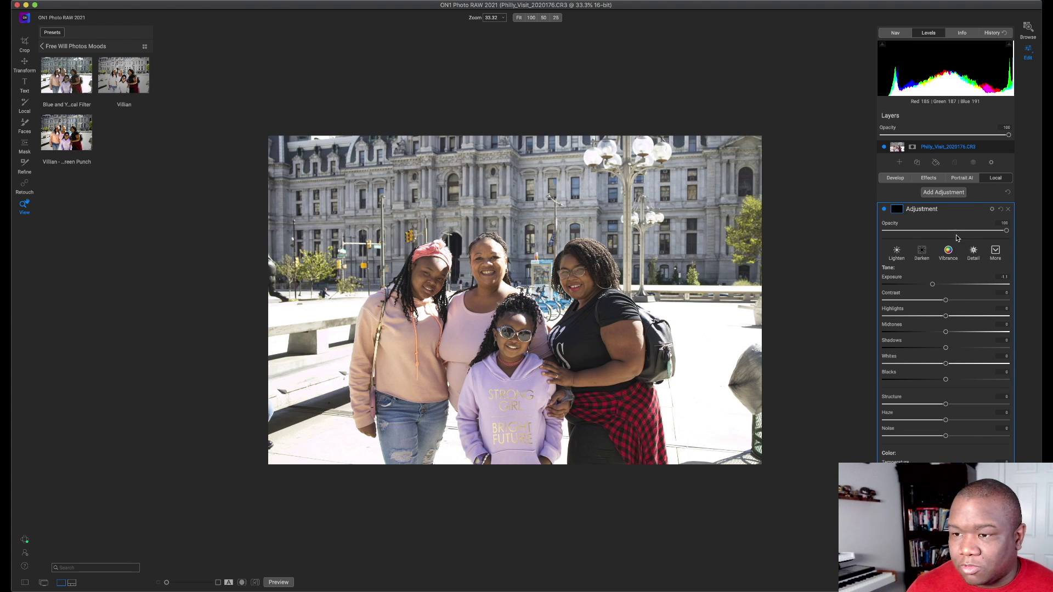
left_click(897, 209)
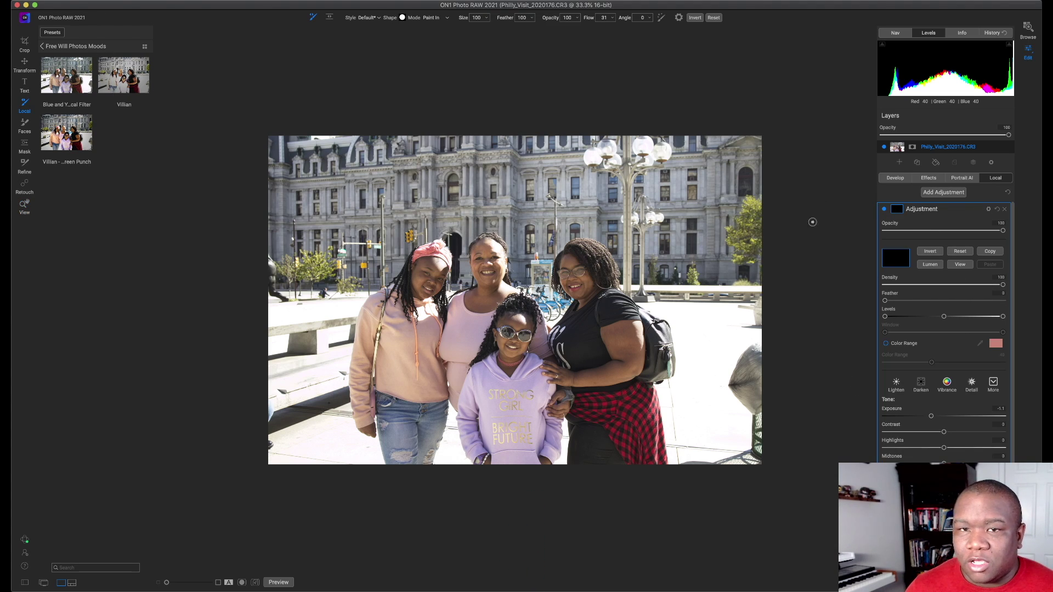
left_click(329, 18)
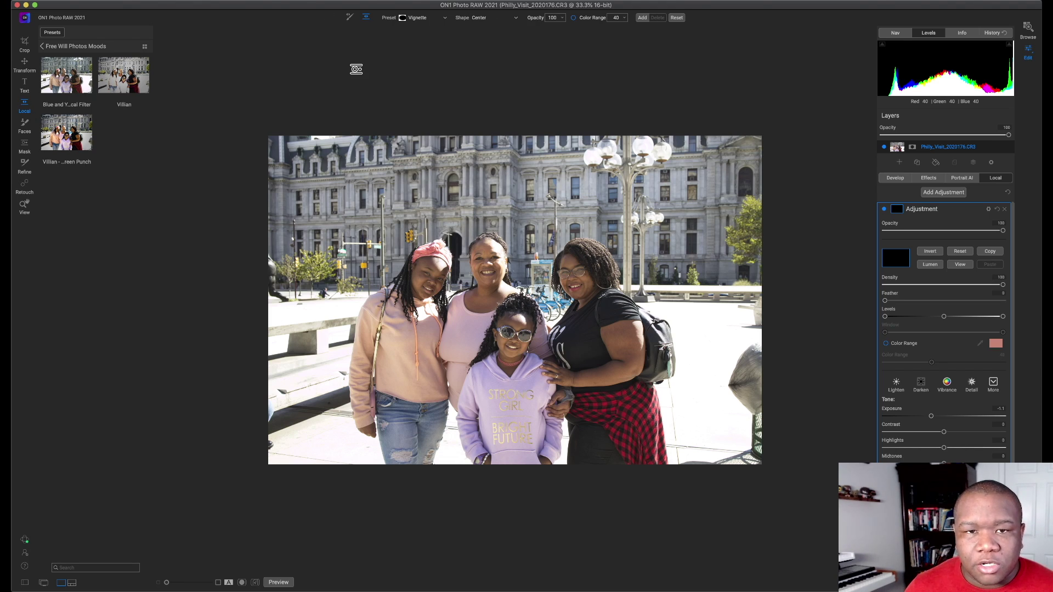
left_click(412, 18)
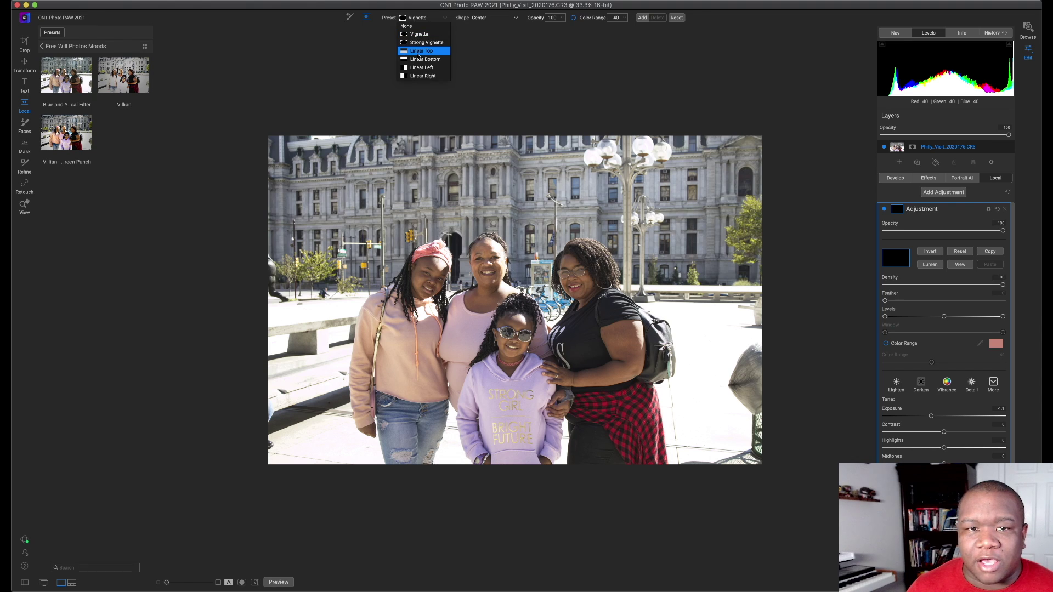
left_click(419, 34)
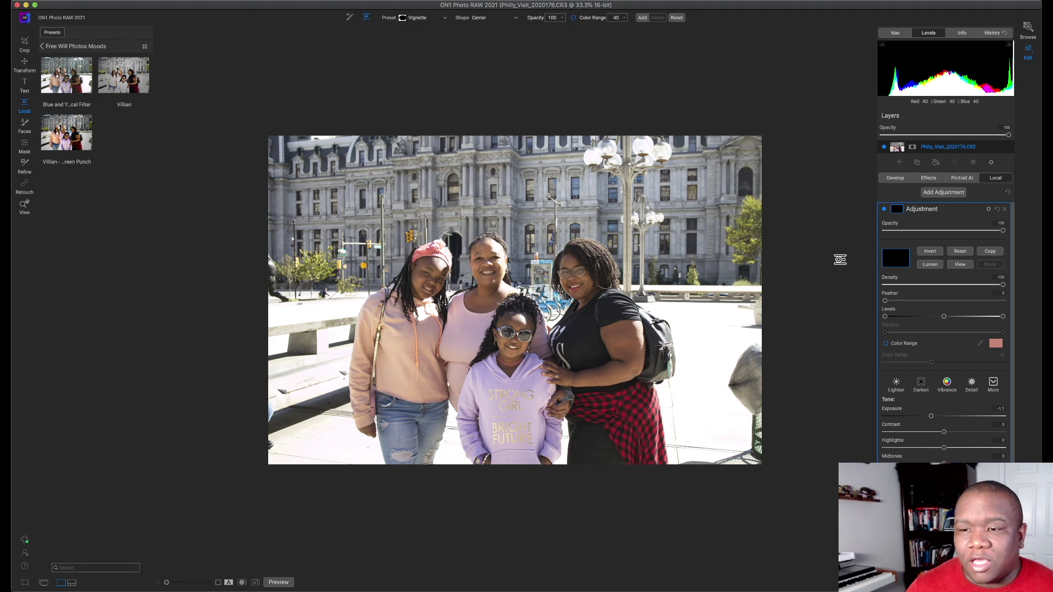
left_click(833, 159)
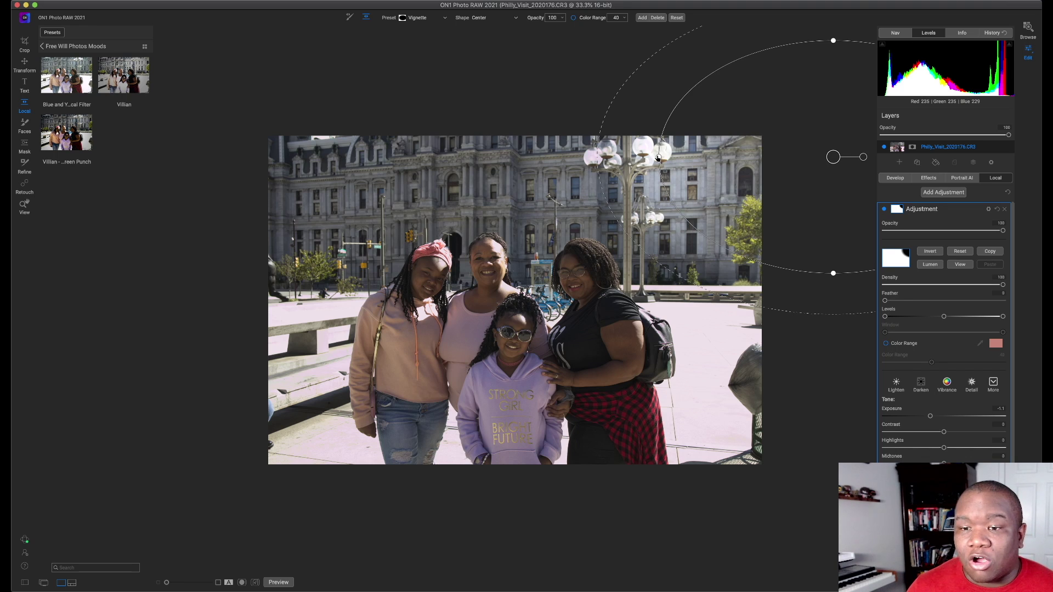
Shrink the vignette's inner and outer ellipses until they lie outside the photo, so the adjustment covers the whole image
left_click_drag(658, 158, 800, 165)
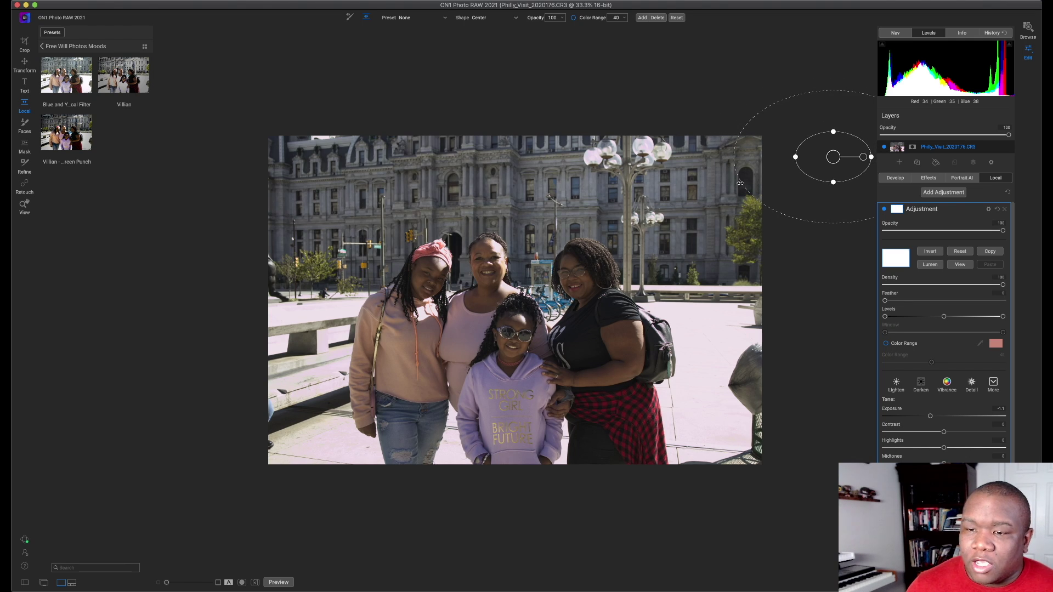
left_click_drag(740, 183, 784, 180)
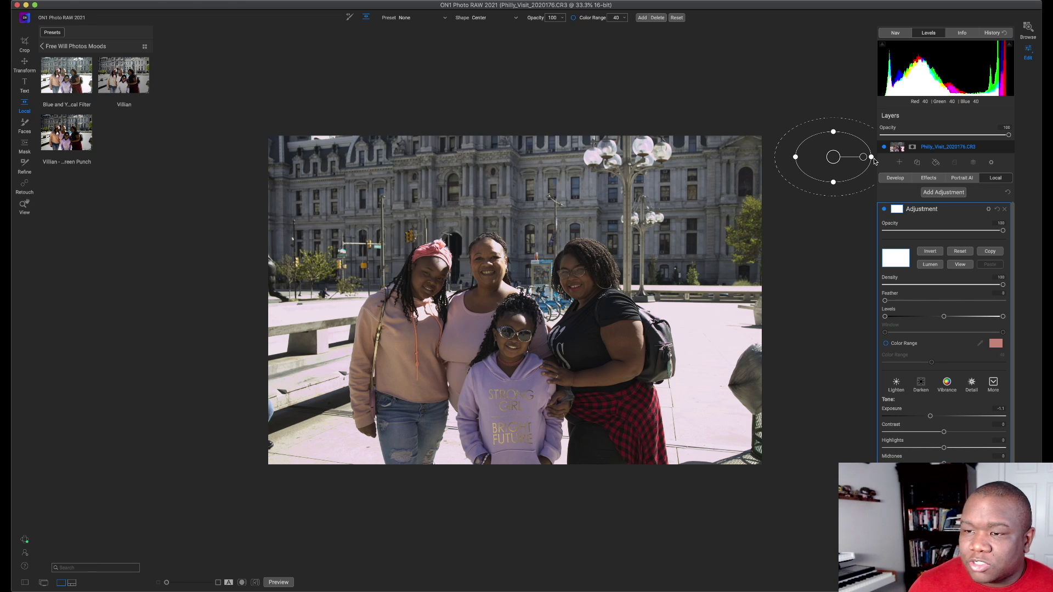
left_click_drag(871, 158, 850, 160)
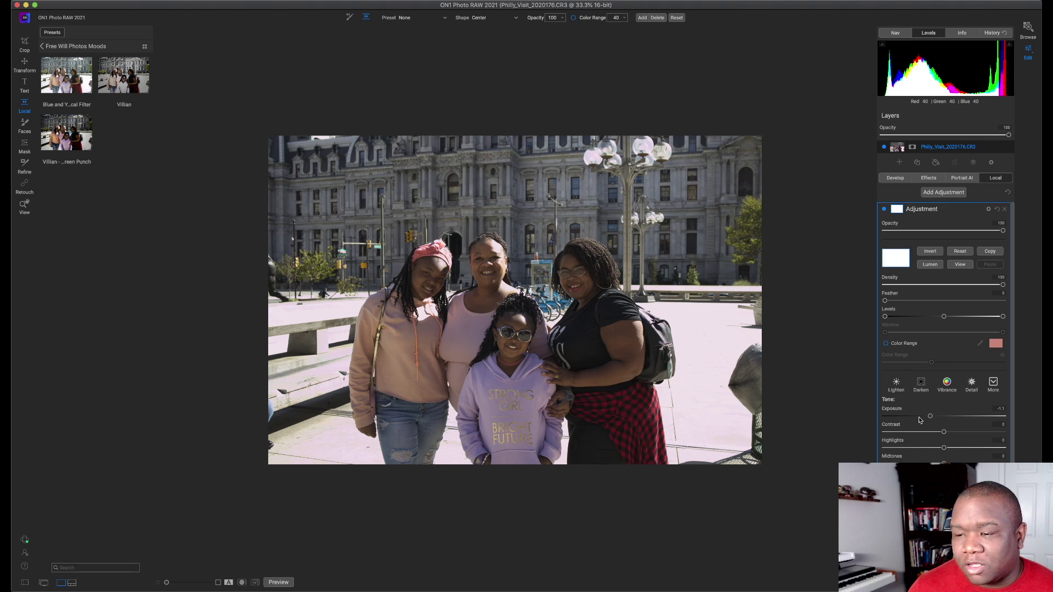
Set the adjustment's Exposure to -0.95 and enable Paint with Color in Classic mode
mouse_move(930, 416)
left_mouse_down()
mouse_move(890, 416)
mouse_move(1033, 425)
mouse_move(934, 432)
left_mouse_up()
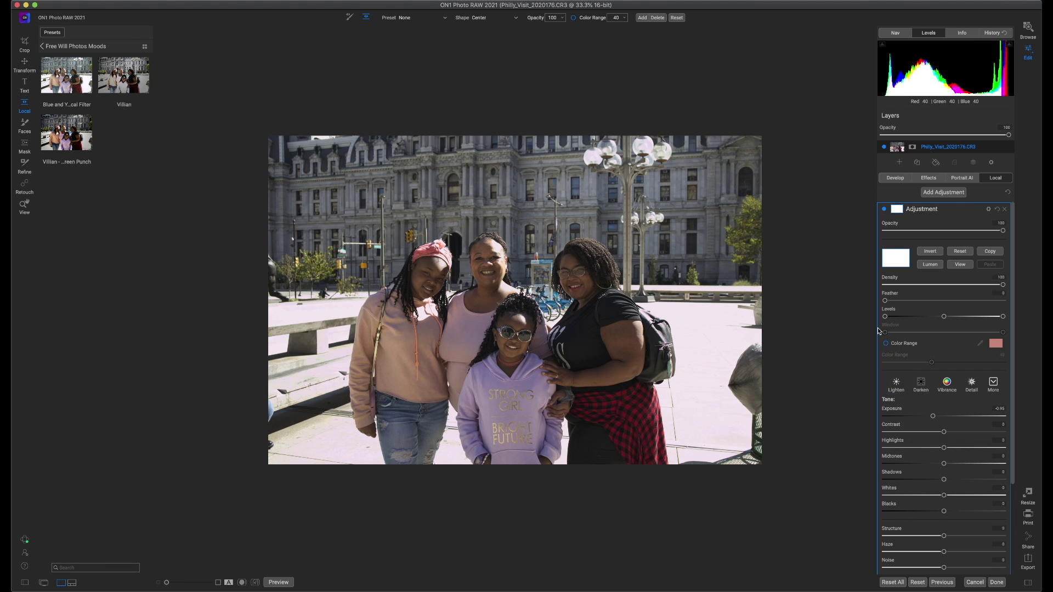
scroll(922, 432, "down", 1)
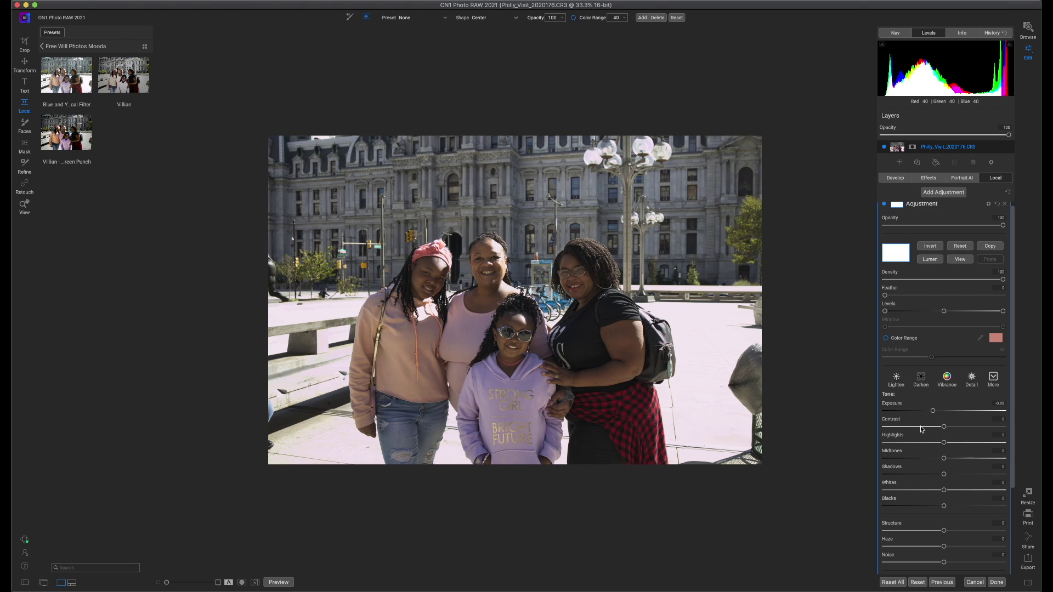
scroll(921, 429, "down", 5)
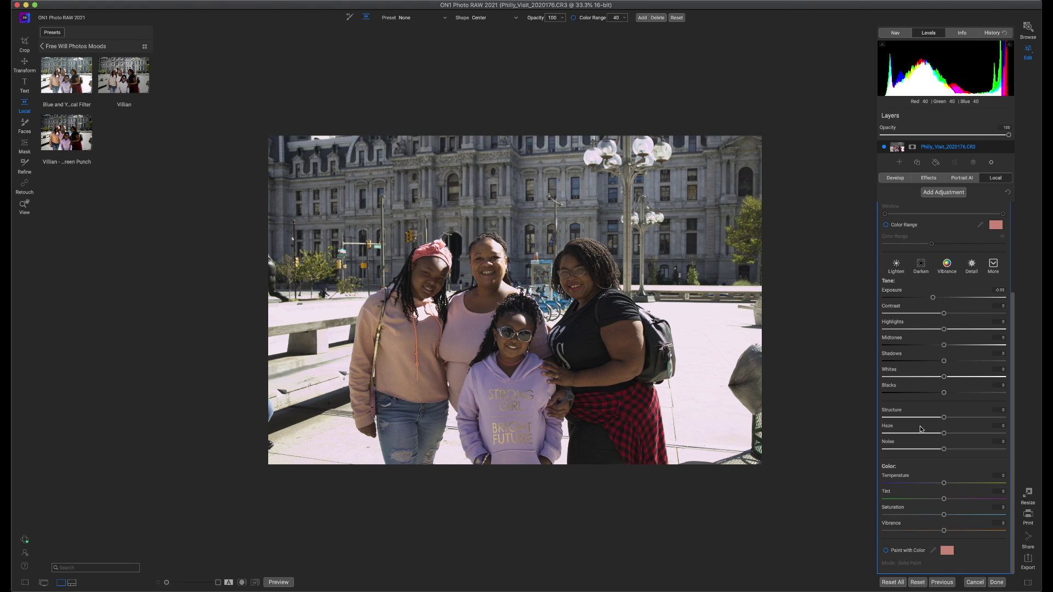
left_click(886, 551)
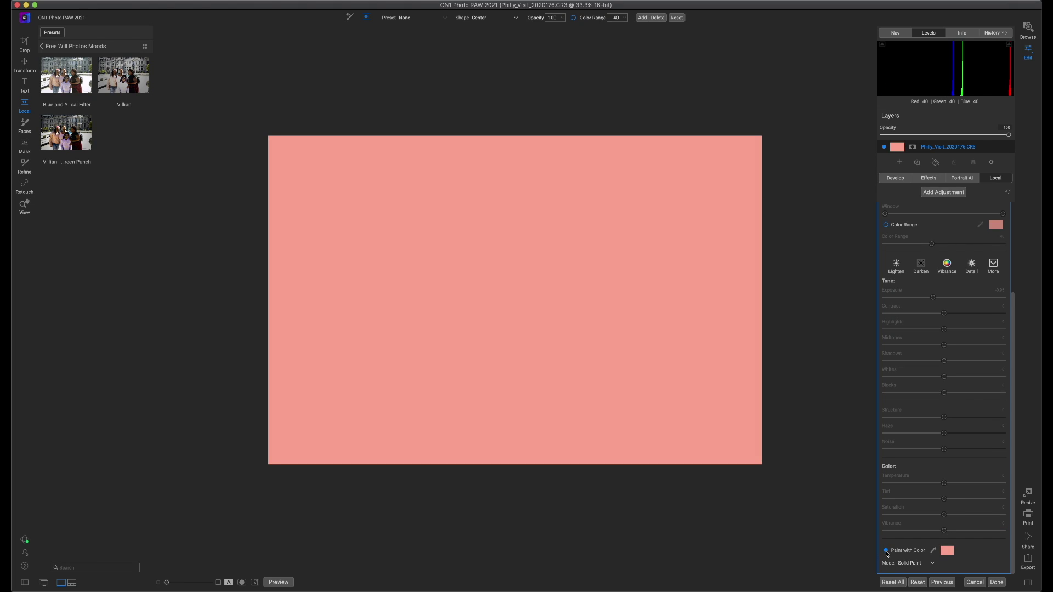
left_click(934, 565)
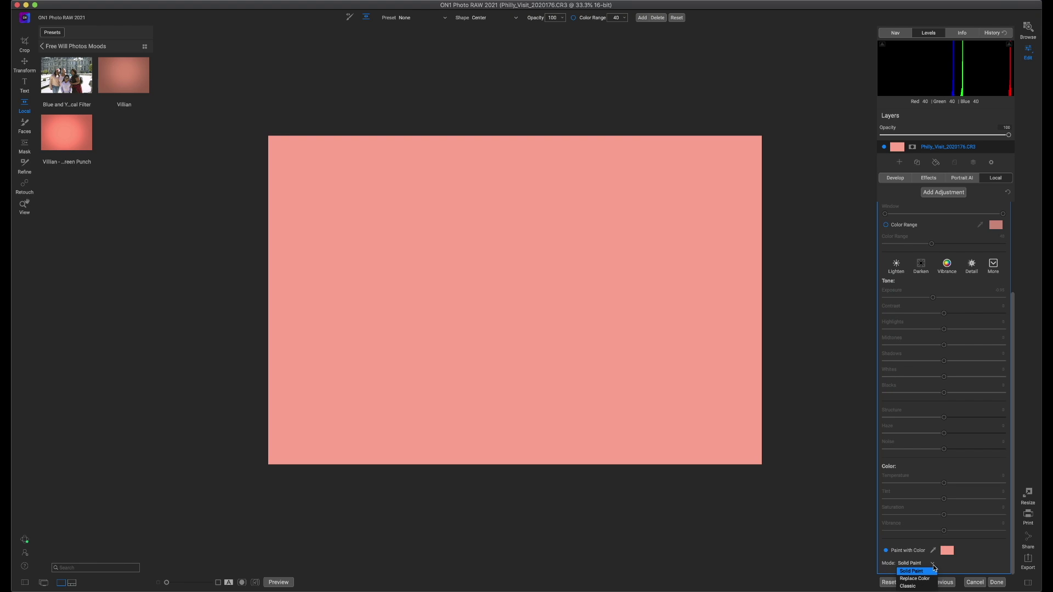
left_click(916, 587)
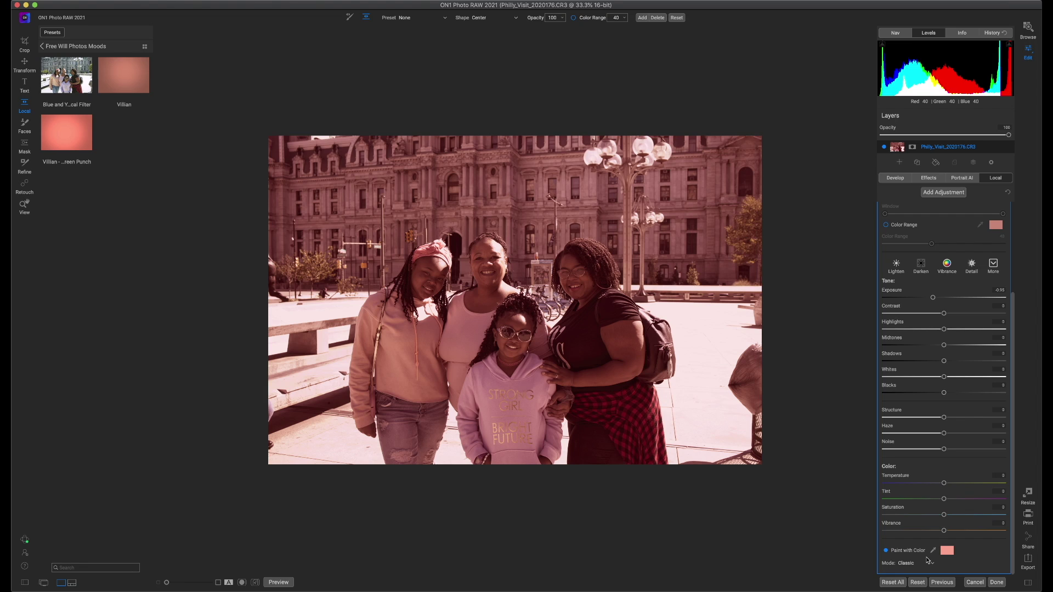
Set the adjustment's blending mode to Color and its Skin protection to 52
scroll(922, 491, "up", 4)
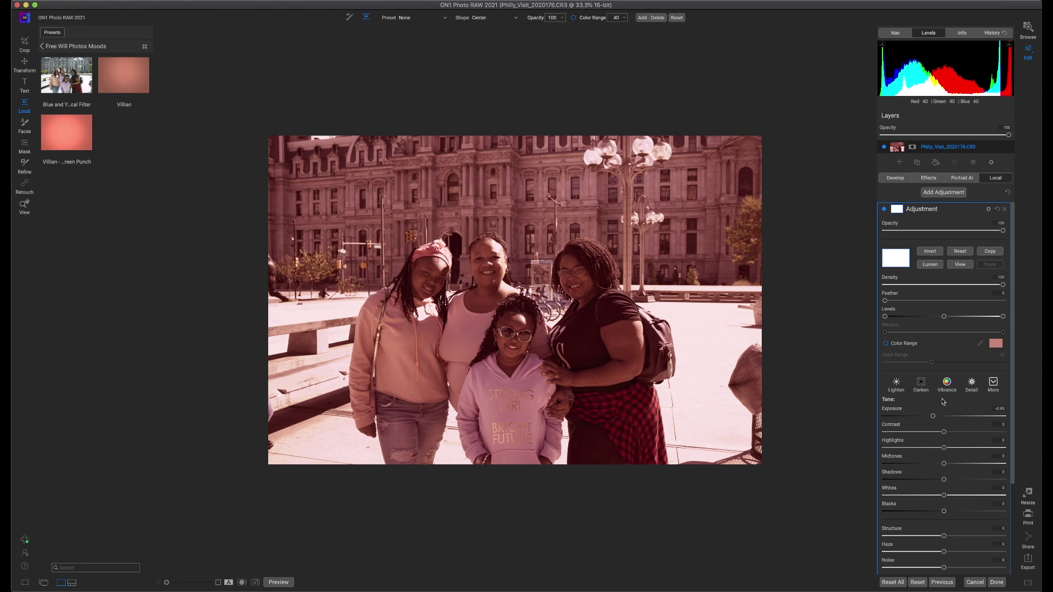
left_click(989, 211)
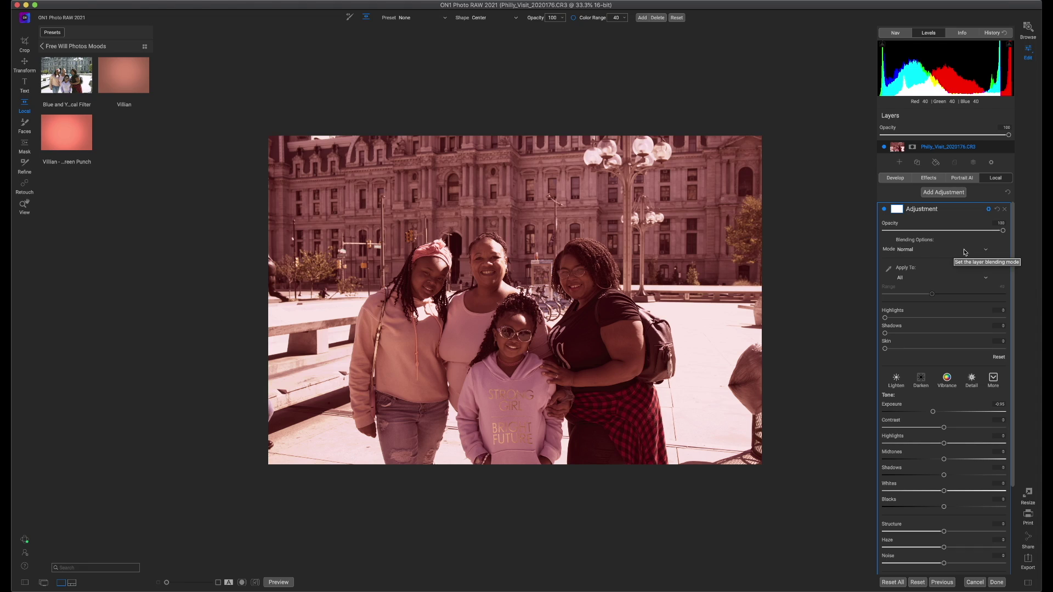
left_click(982, 250)
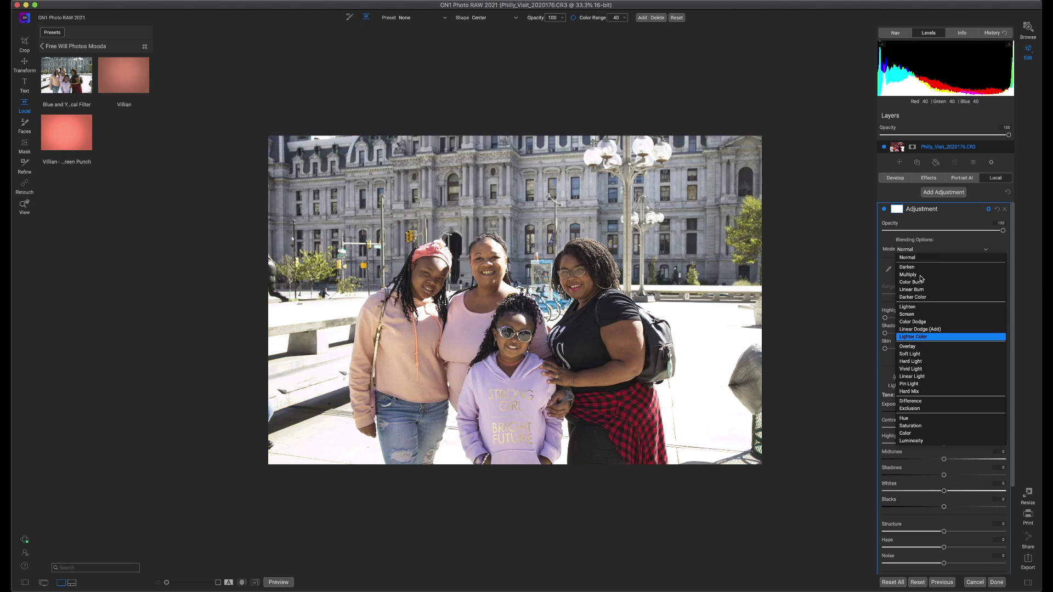
left_click(908, 434)
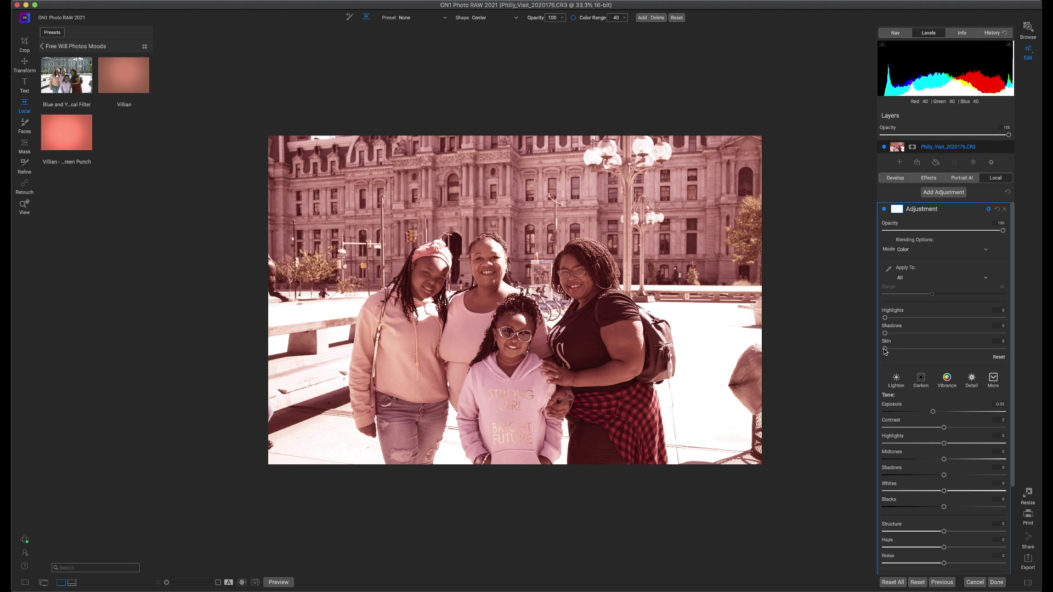
left_click_drag(885, 352, 1030, 362)
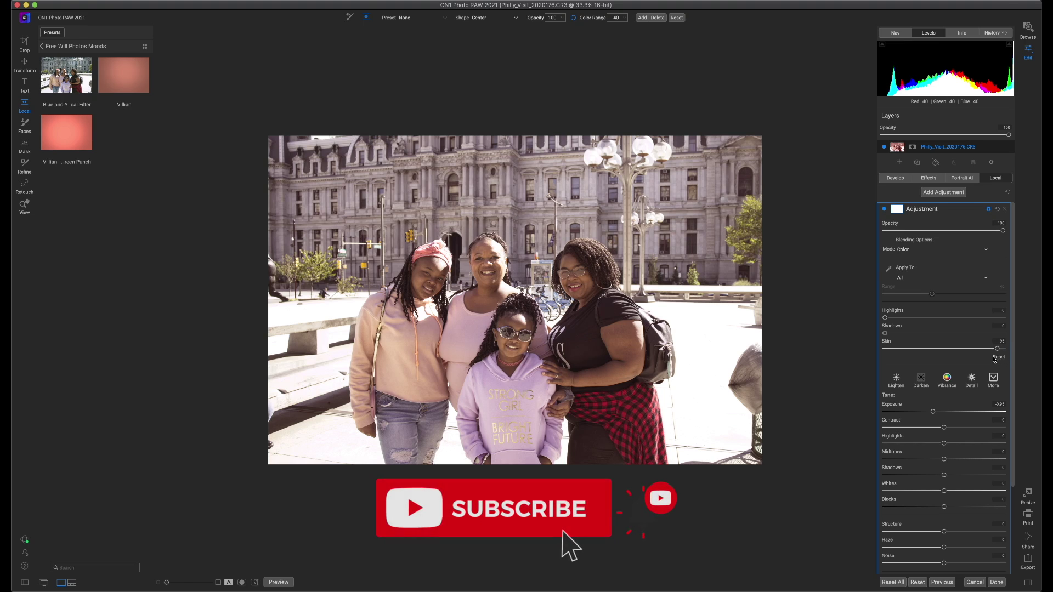
left_click_drag(1005, 359, 947, 365)
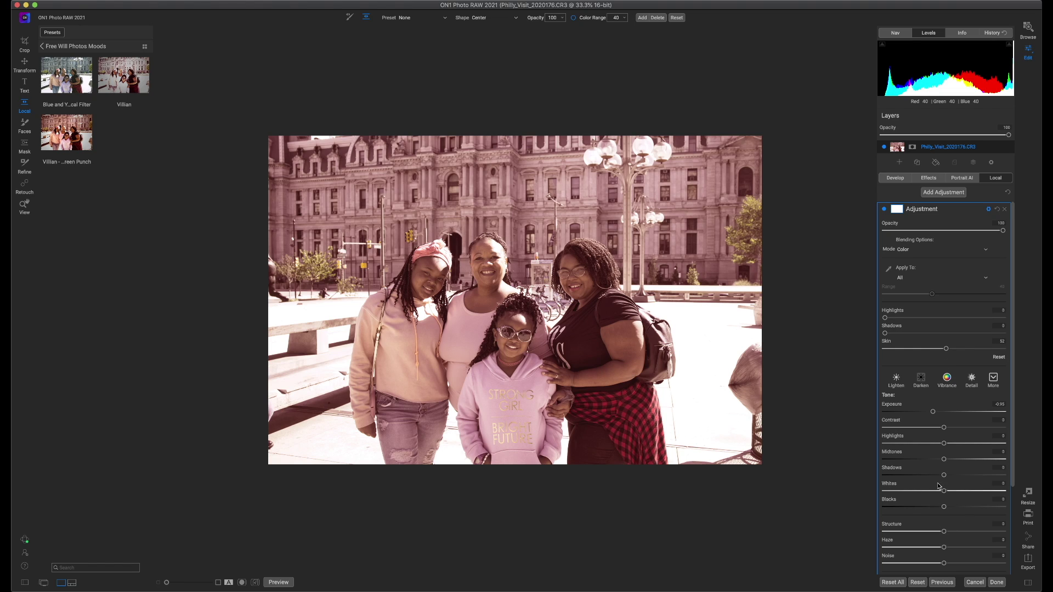
Compare the photo with the adjustment hidden and shown
scroll(939, 486, "down", 5)
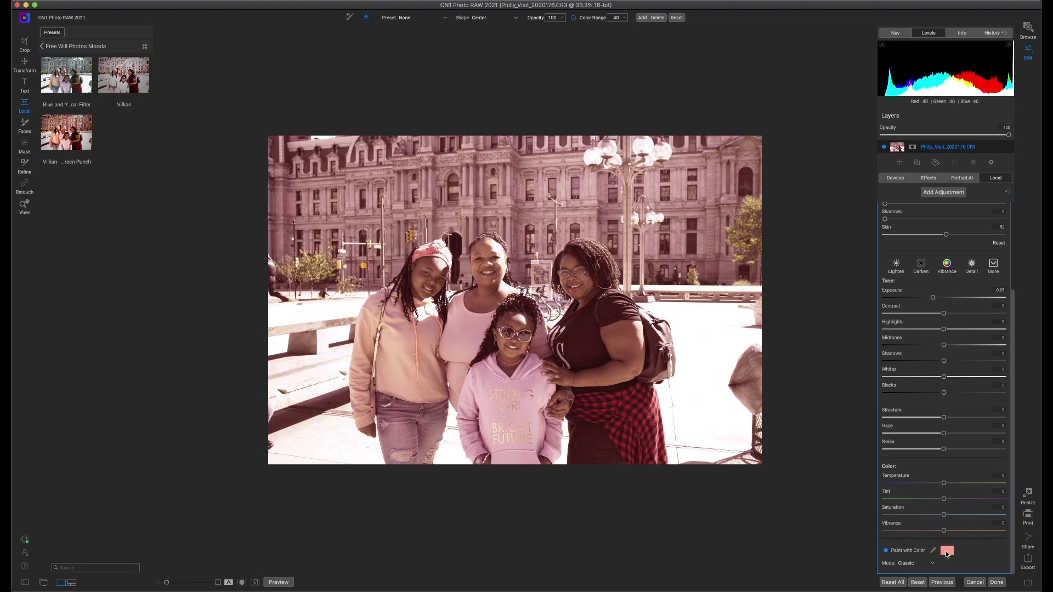
scroll(946, 549, "up", 5)
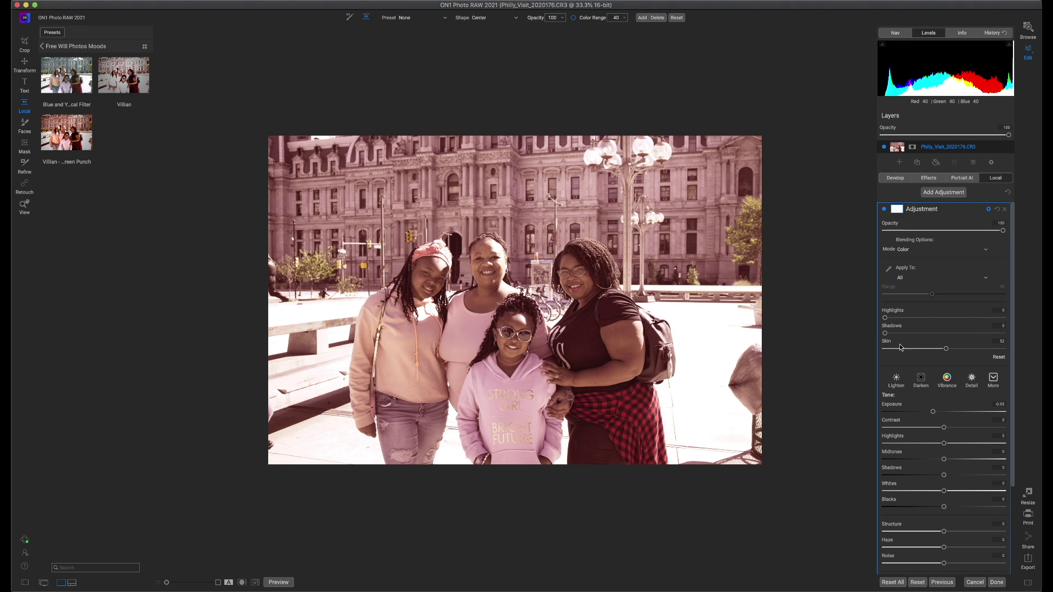
left_click(884, 210)
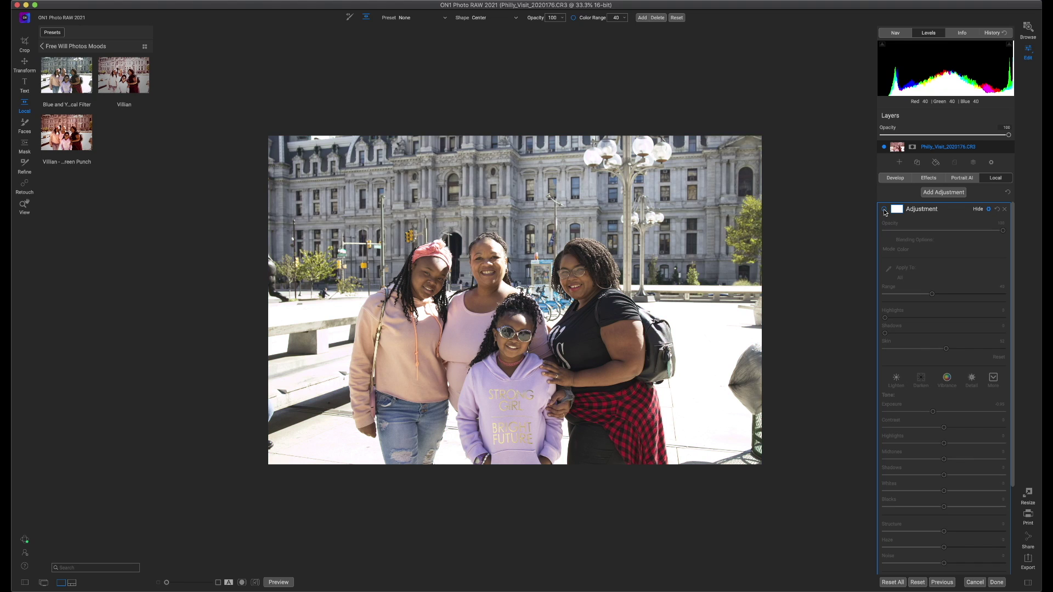
left_click(884, 209)
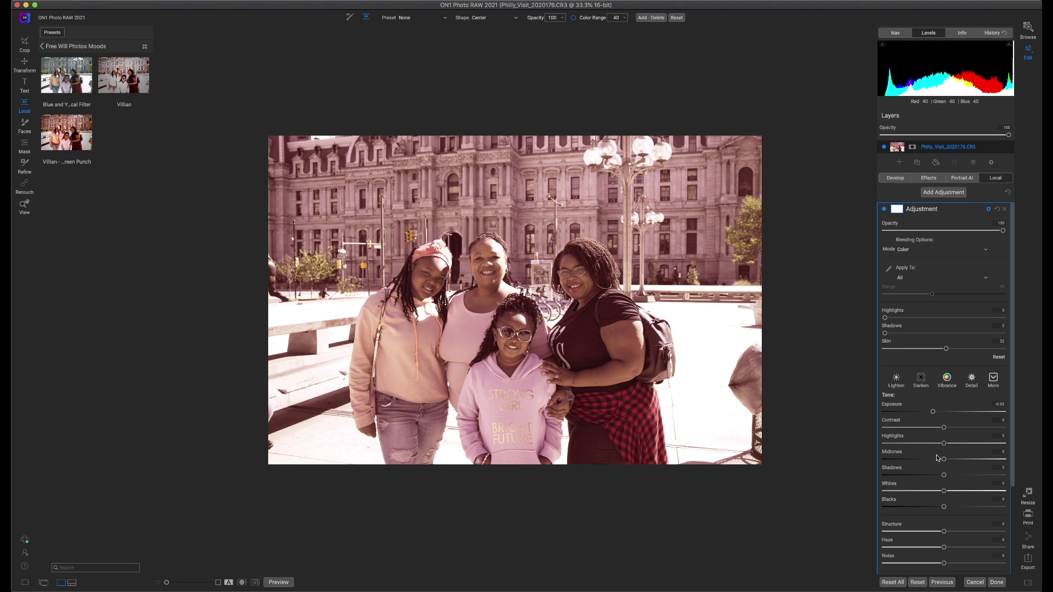
Change the adjustment's Paint with Color colour to a medium violet using the colour wheel
scroll(938, 456, "down", 3)
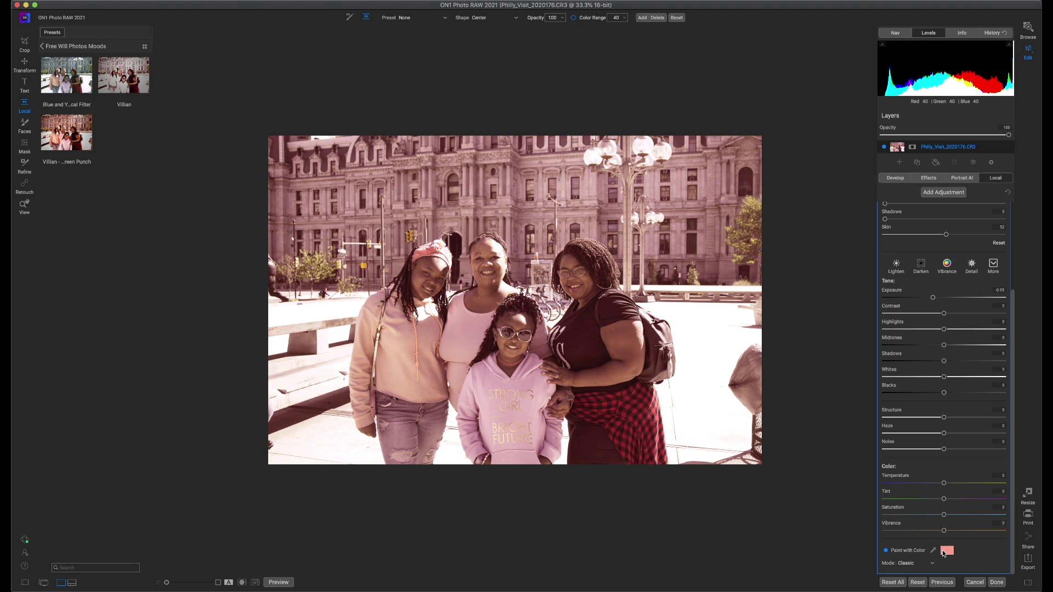
left_click(946, 551)
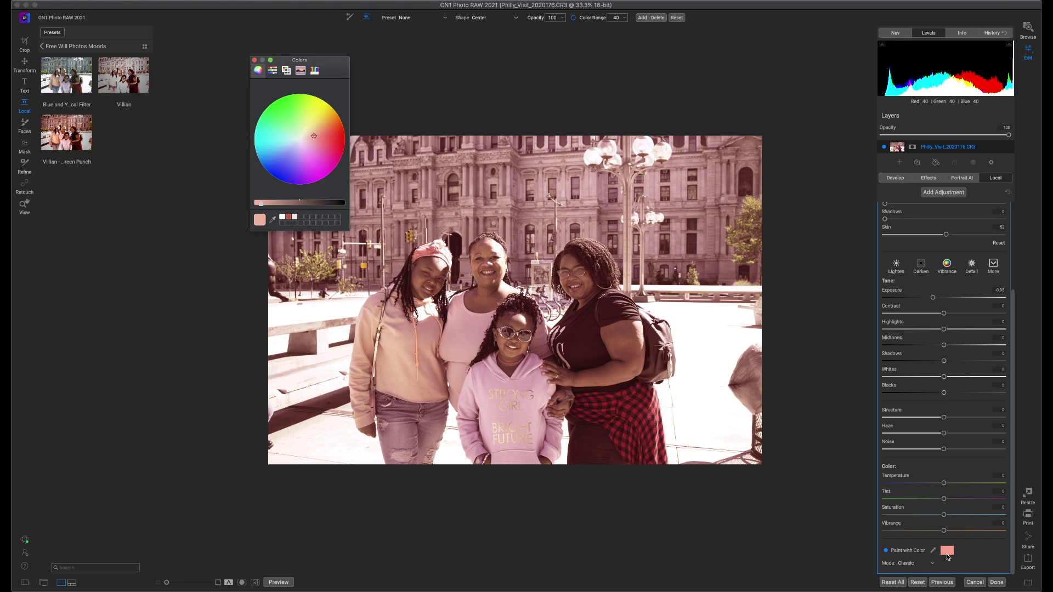
left_click_drag(340, 62, 266, 63)
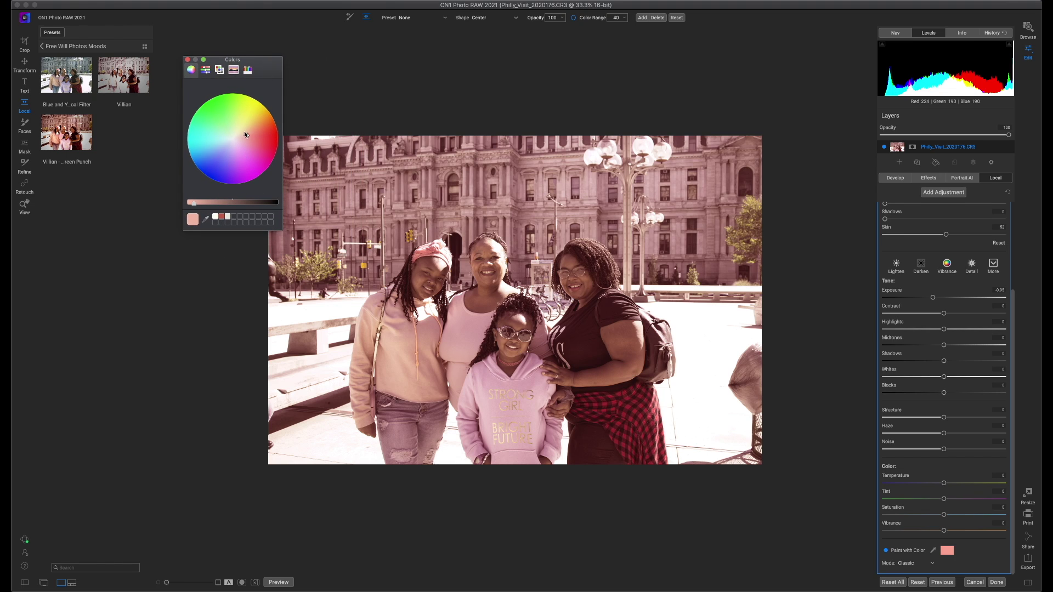
mouse_move(246, 135)
left_mouse_down()
mouse_move(249, 159)
mouse_move(229, 165)
left_mouse_up()
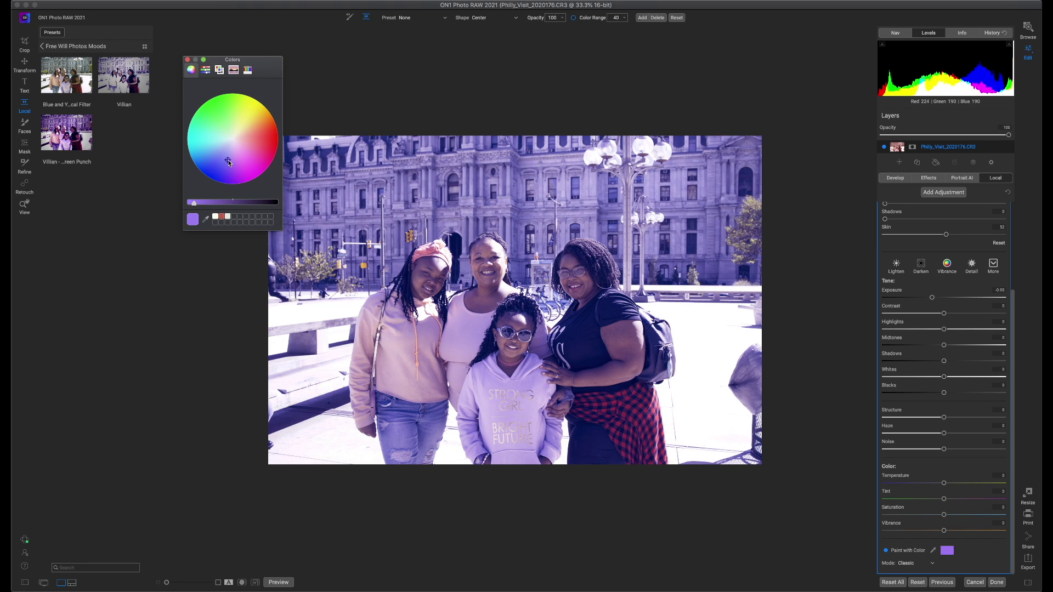
Shift the adjustment's Paint with Color colour slightly towards a deeper blue-violet, leaving the paint mode at Classic
left_click_drag(228, 163, 224, 167)
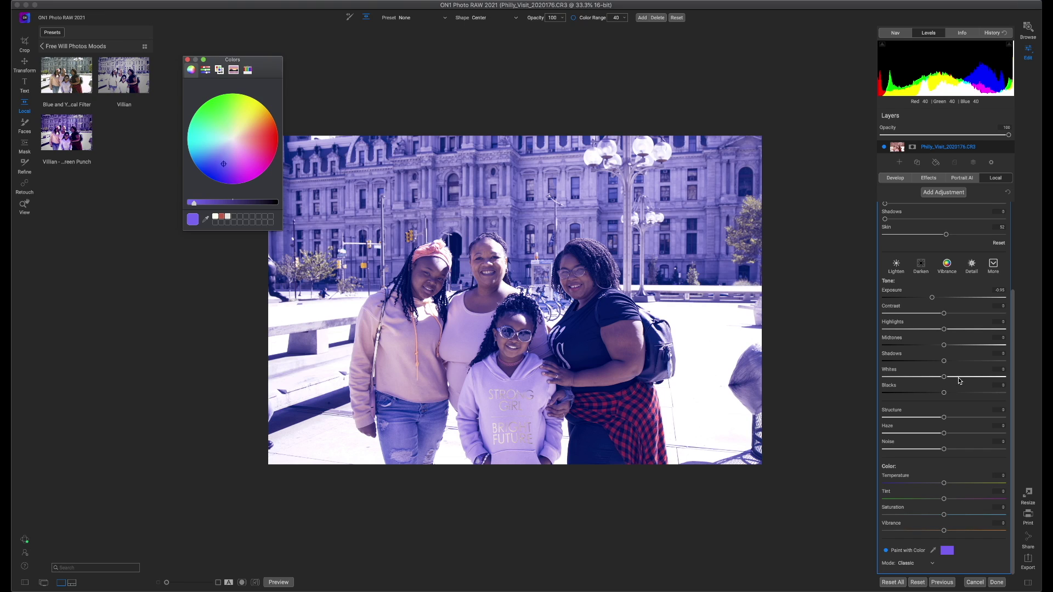
left_click(932, 565)
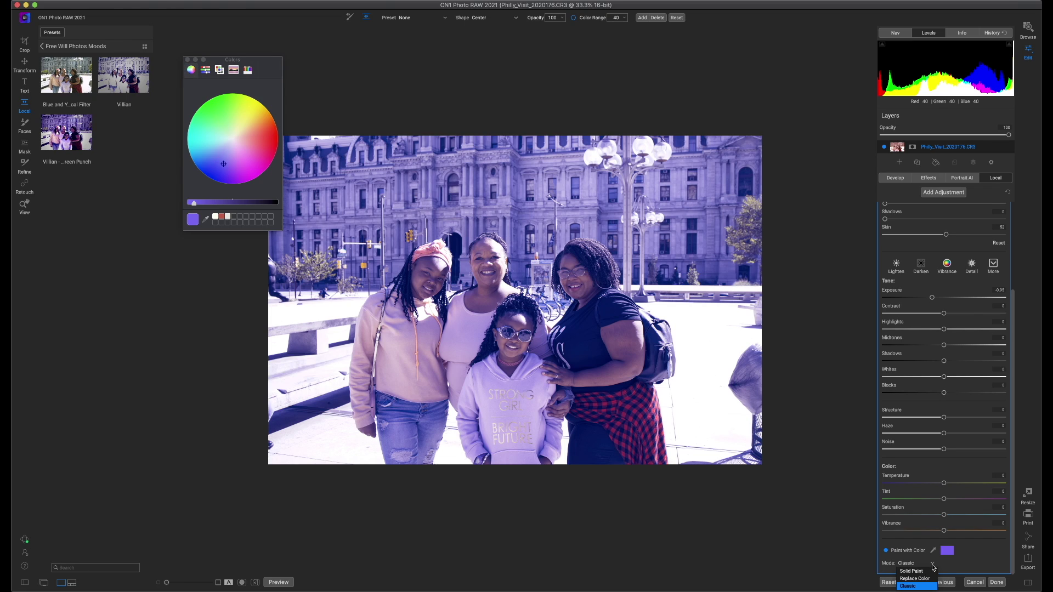
left_click(932, 567)
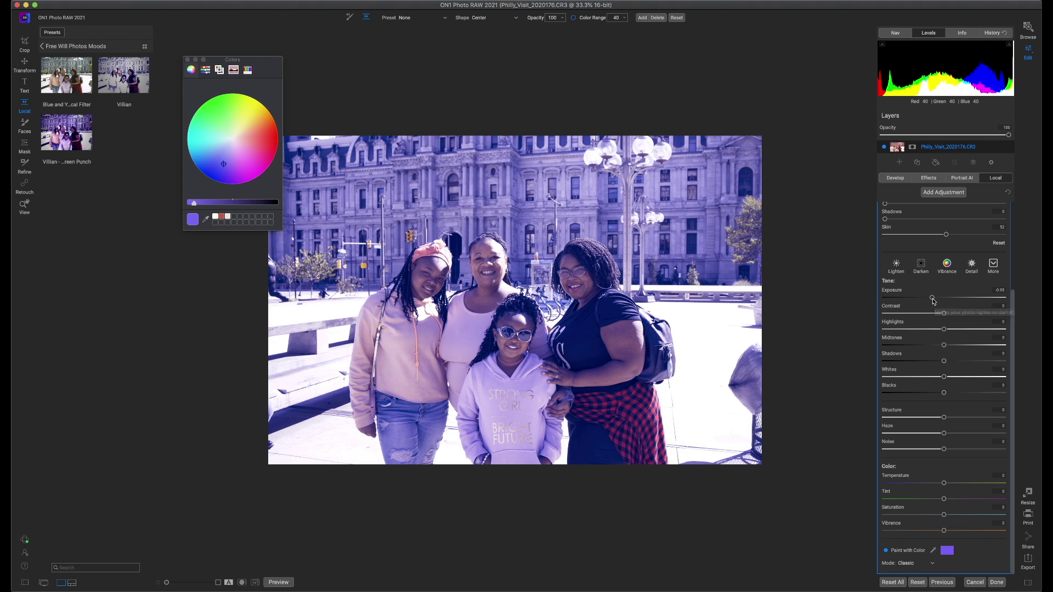
Set the violet adjustment's tone values to Exposure -1.15, Blacks -13 and Midtones 46
left_click_drag(933, 301, 958, 302)
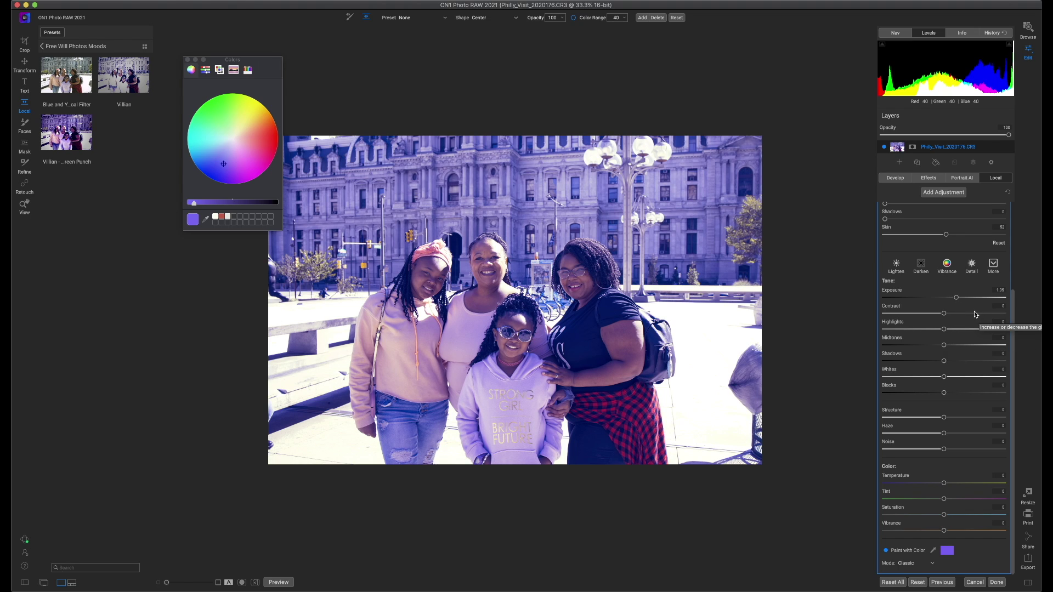
left_click_drag(956, 301, 882, 312)
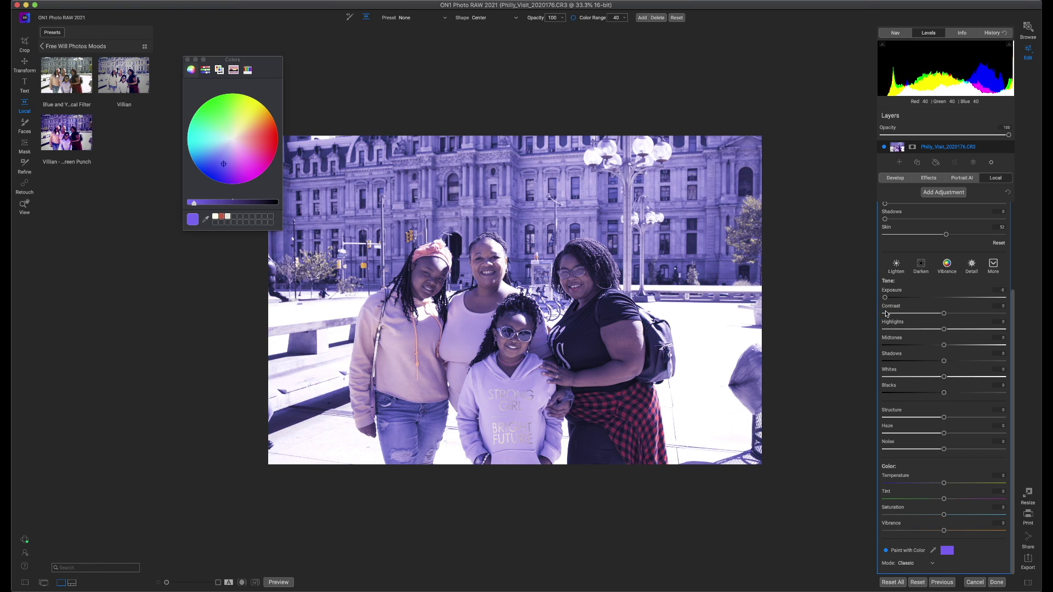
left_click_drag(887, 313, 930, 311)
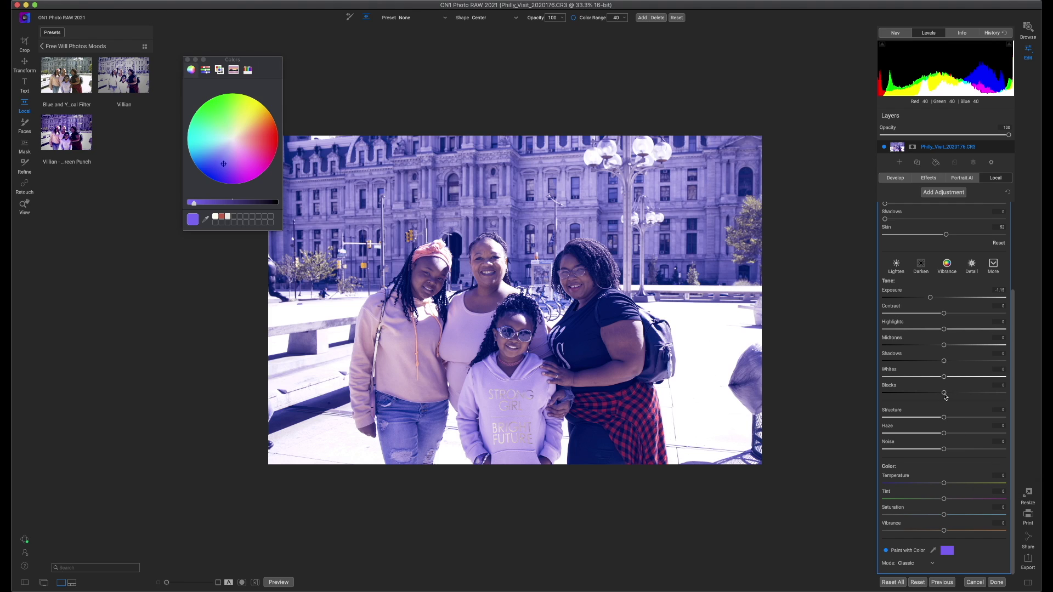
mouse_move(944, 394)
left_mouse_down()
mouse_move(896, 405)
mouse_move(941, 404)
left_mouse_up()
left_click_drag(940, 404, 936, 405)
scroll(955, 429, "up", 3)
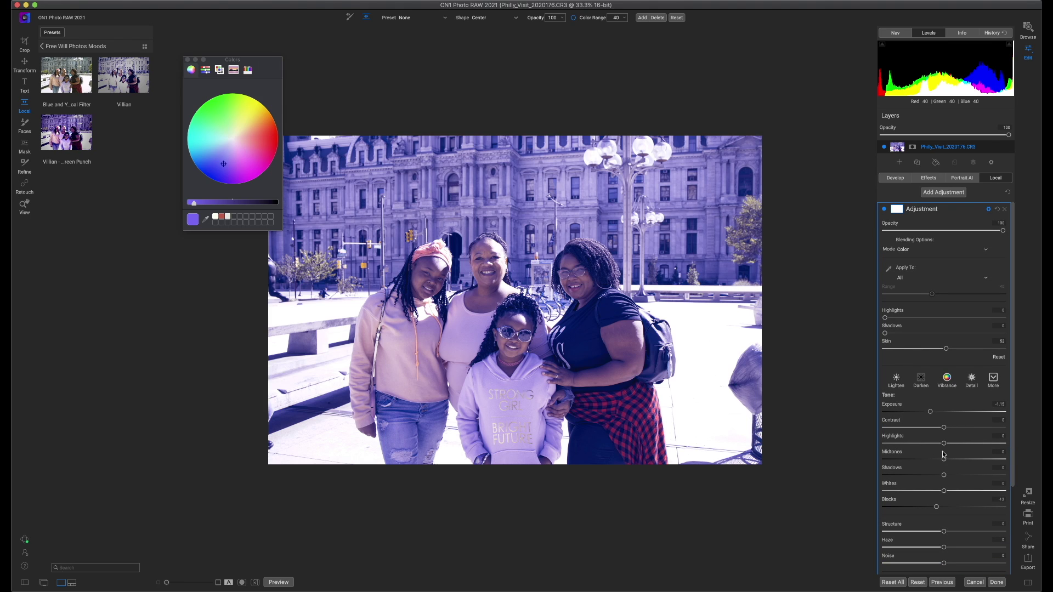
left_click_drag(946, 464, 965, 464)
Restrict the violet adjustment to Highlights and set its Range to 86
left_click(985, 277)
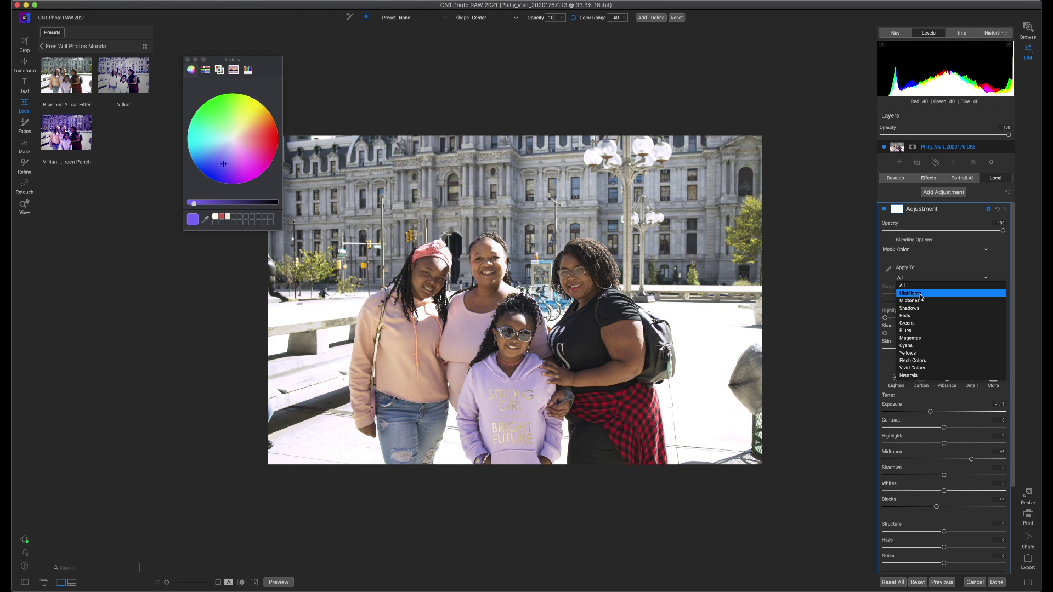
left_click(920, 296)
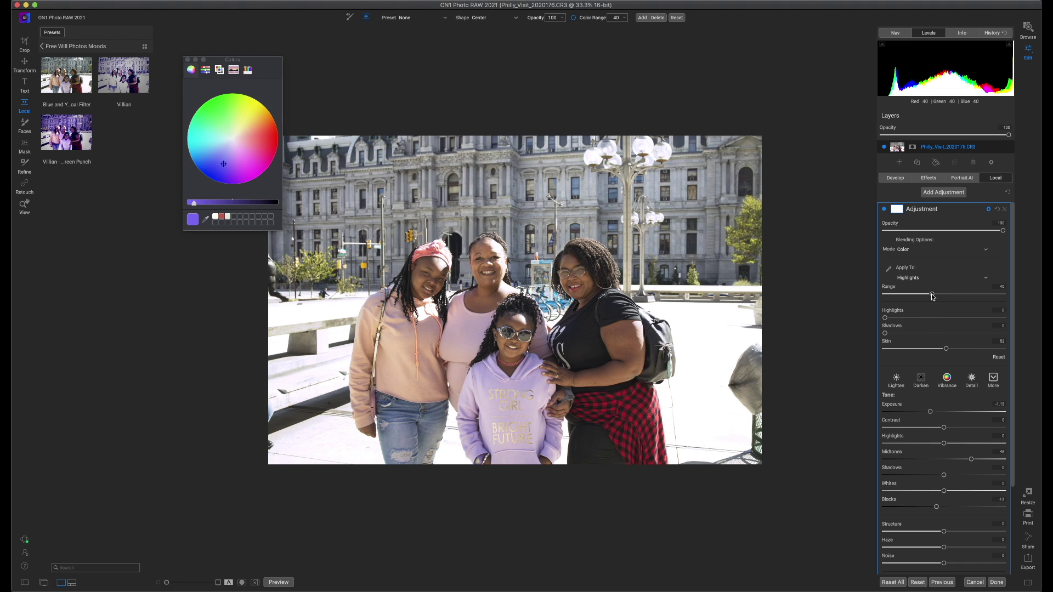
left_click_drag(932, 297, 961, 298)
left_click_drag(968, 297, 987, 299)
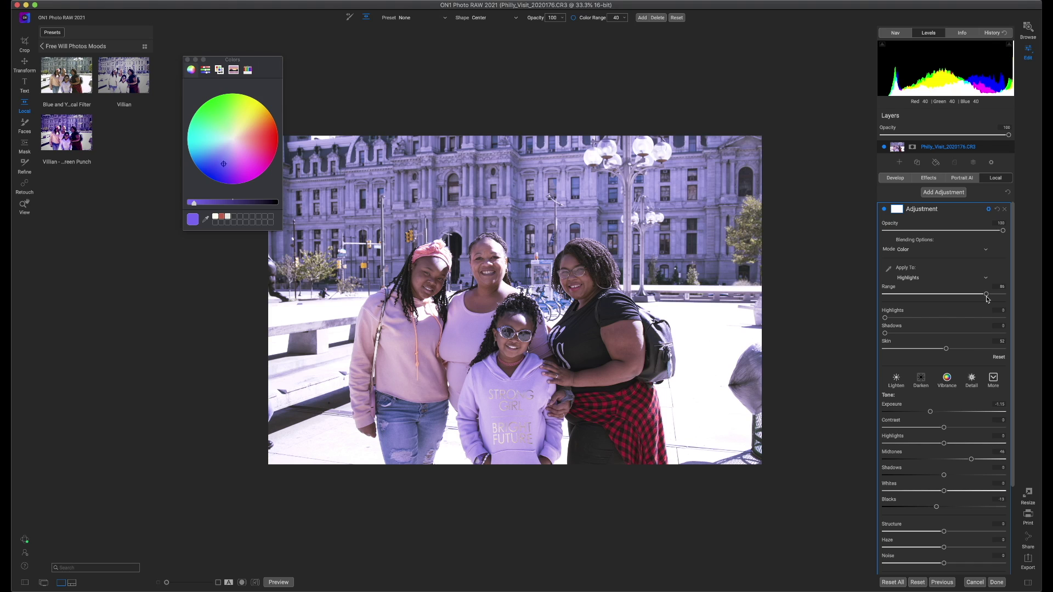
Rename the violet adjustment as Purple
double_click(917, 211)
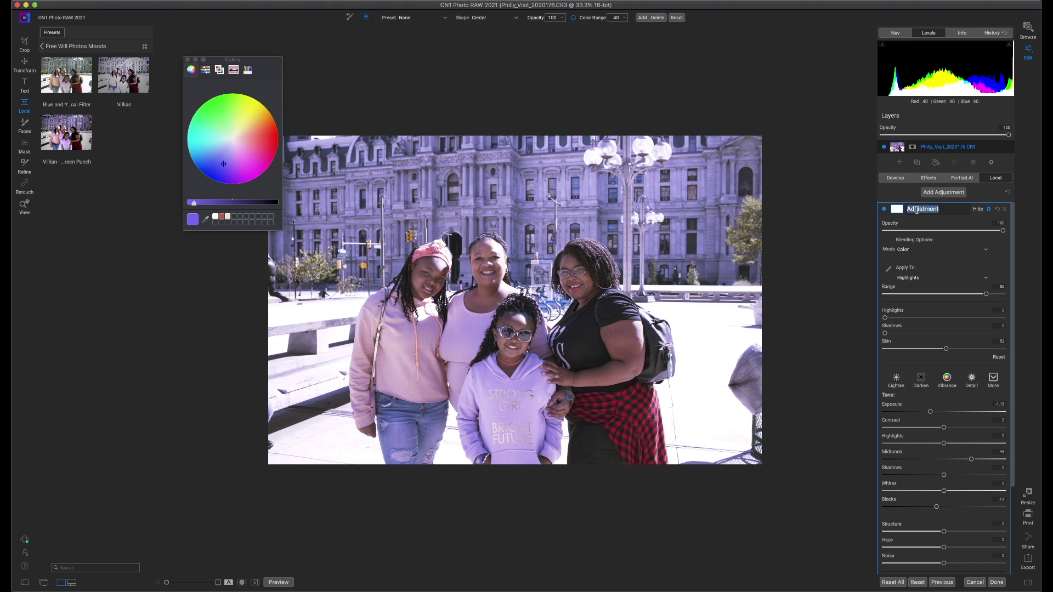
type("Purple")
key("Return")
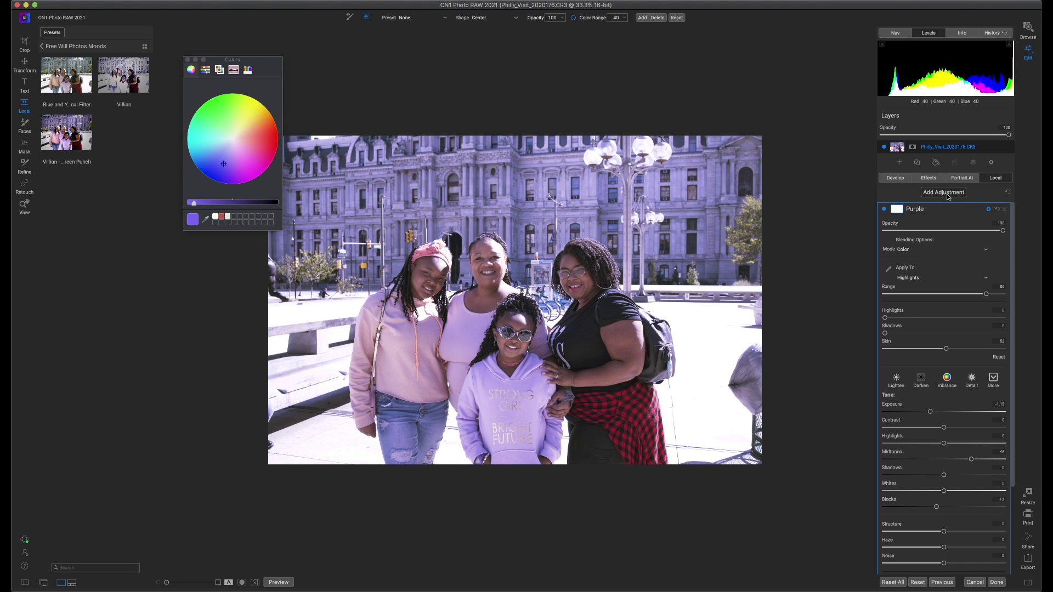
Add a second local adjustment with its mask covering the whole photo and its Exposure at 0
left_click(943, 192)
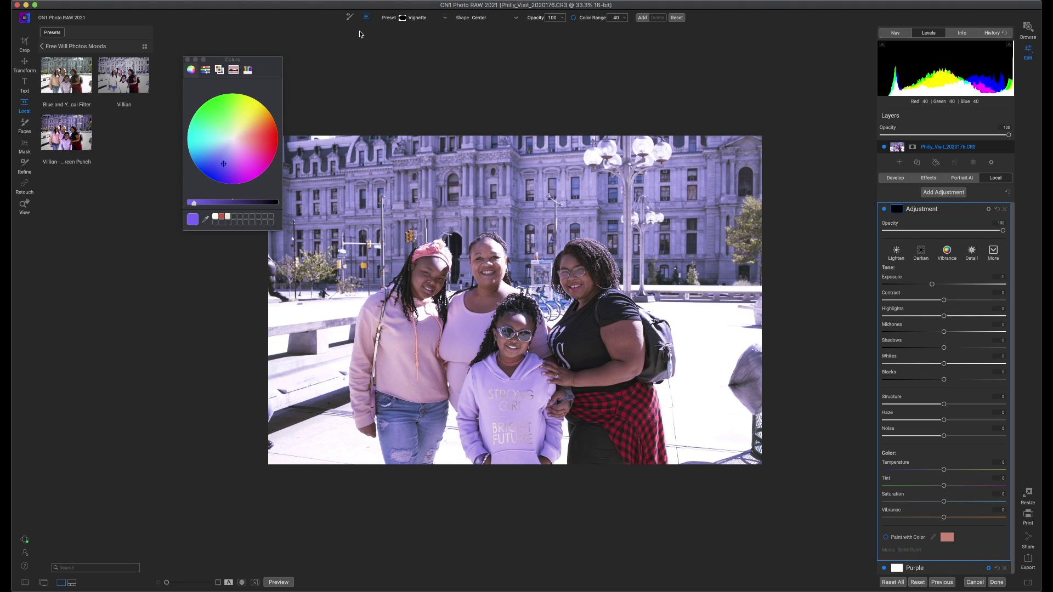
left_click(853, 138)
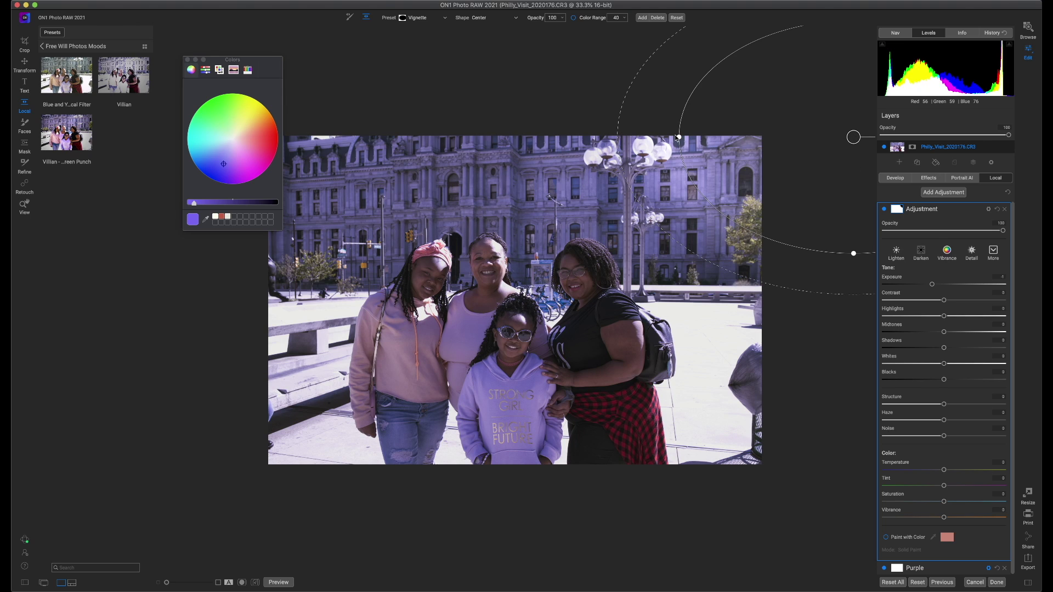
left_click_drag(679, 139, 831, 145)
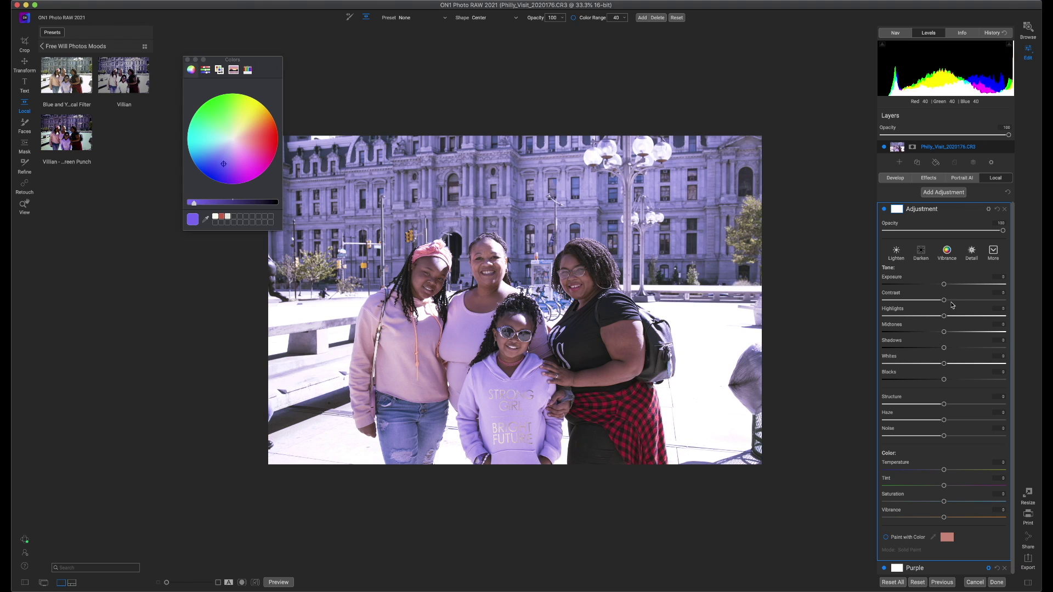
Enable Paint with Color in Classic mode on the new adjustment and choose a light pinkish violet
left_click(886, 538)
left_click(933, 550)
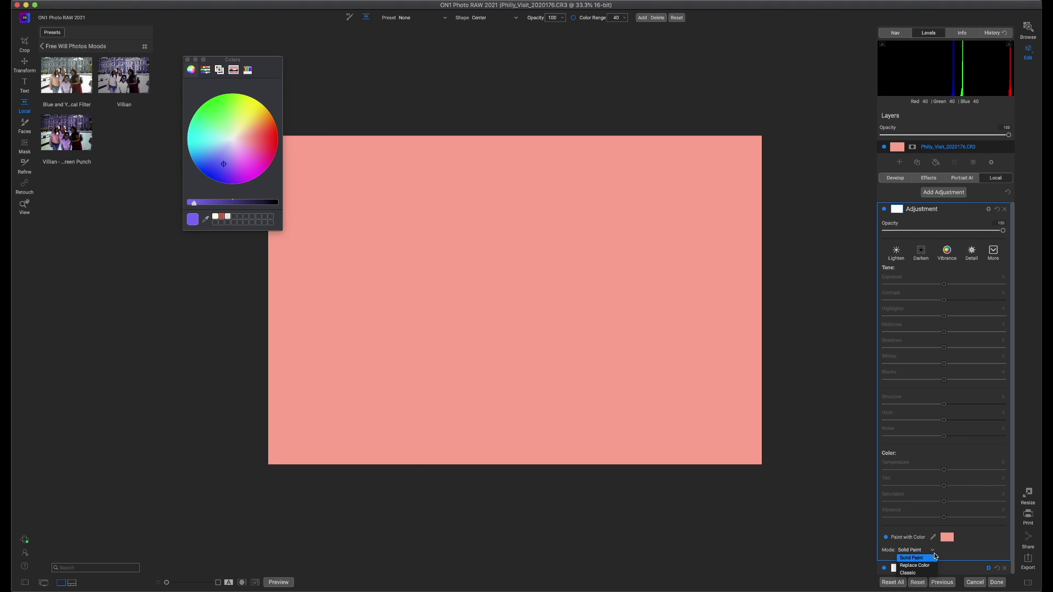
left_click(925, 572)
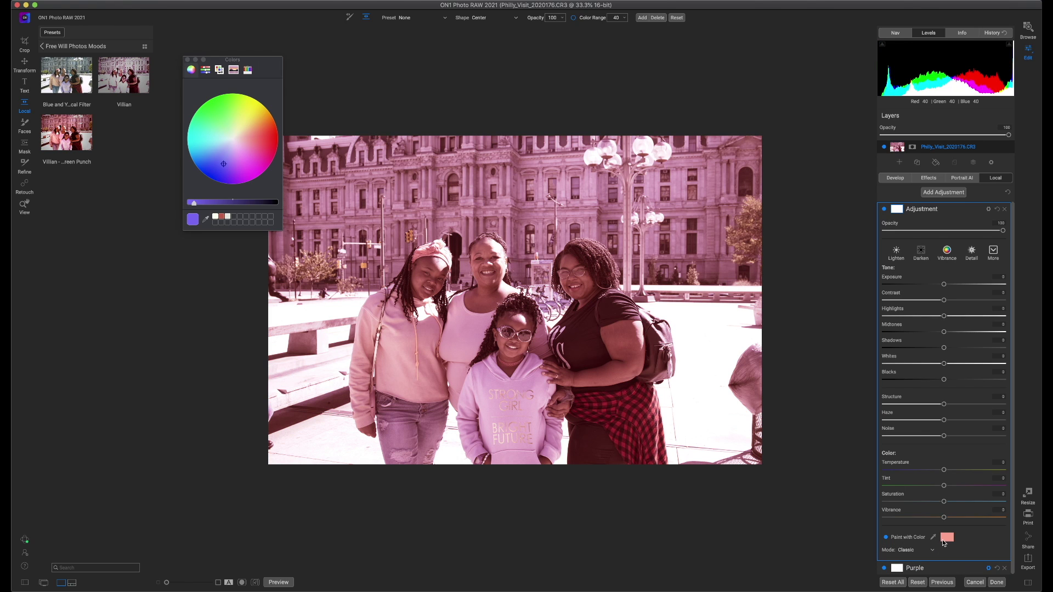
left_click(945, 540)
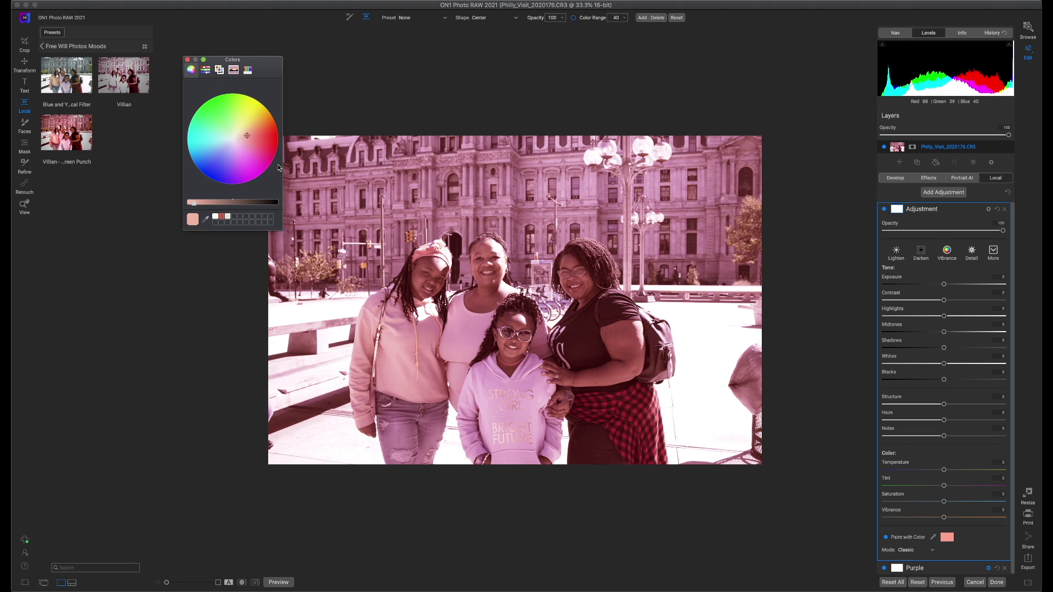
left_click(246, 138)
left_click(239, 150)
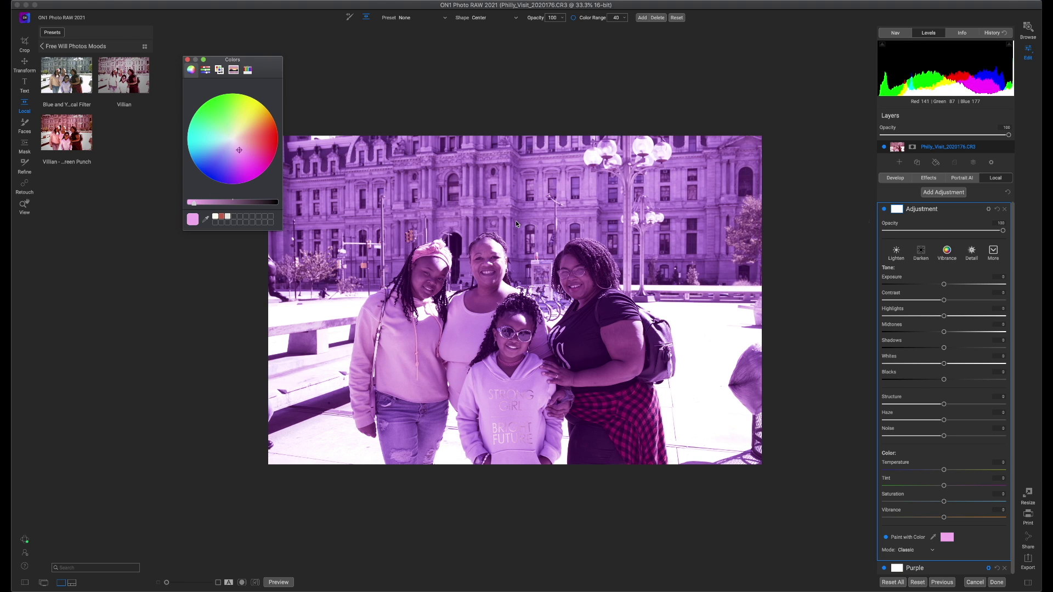
Restrict the new adjustment to Shadows and change its paint colour to a coral orange
left_click(989, 211)
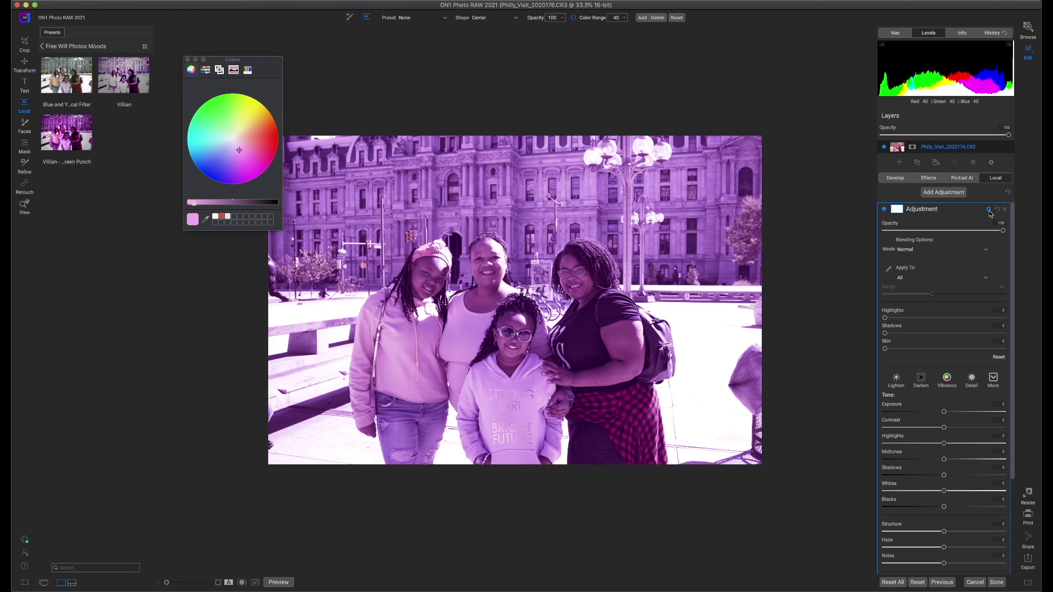
left_click(986, 281)
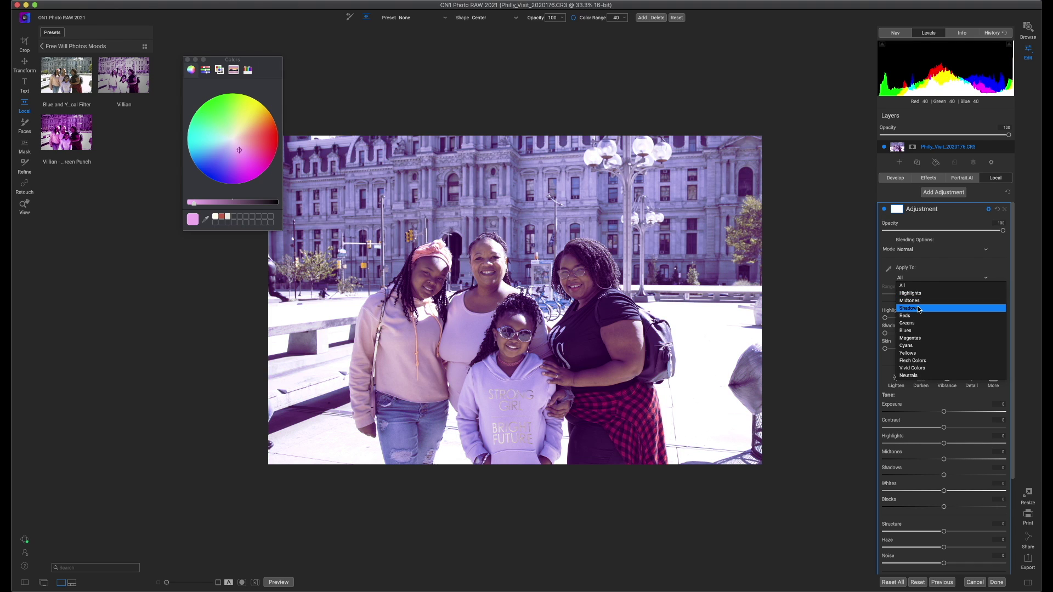
left_click(919, 309)
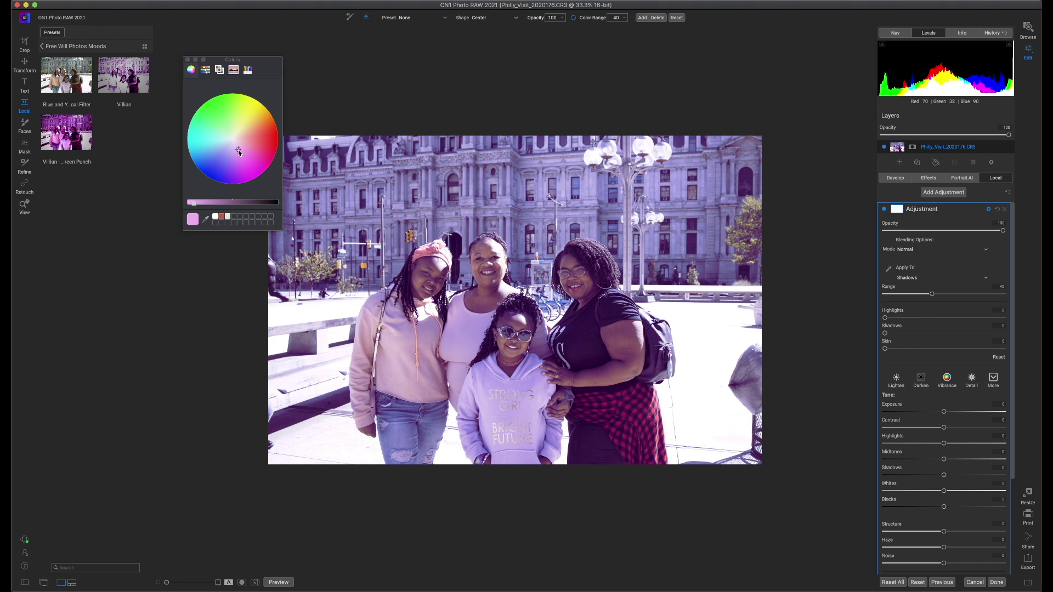
mouse_move(239, 151)
left_mouse_down()
mouse_move(256, 141)
mouse_move(241, 124)
left_mouse_up()
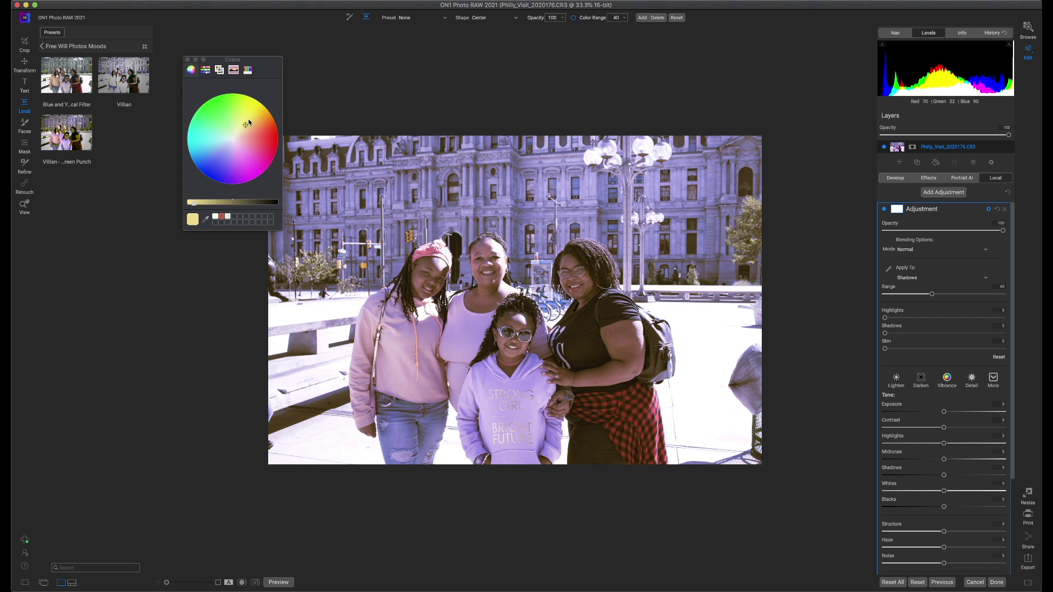
mouse_move(245, 129)
left_mouse_down()
mouse_move(259, 104)
mouse_move(243, 101)
mouse_move(256, 142)
mouse_move(234, 159)
mouse_move(211, 155)
mouse_move(208, 139)
mouse_move(258, 134)
left_mouse_up()
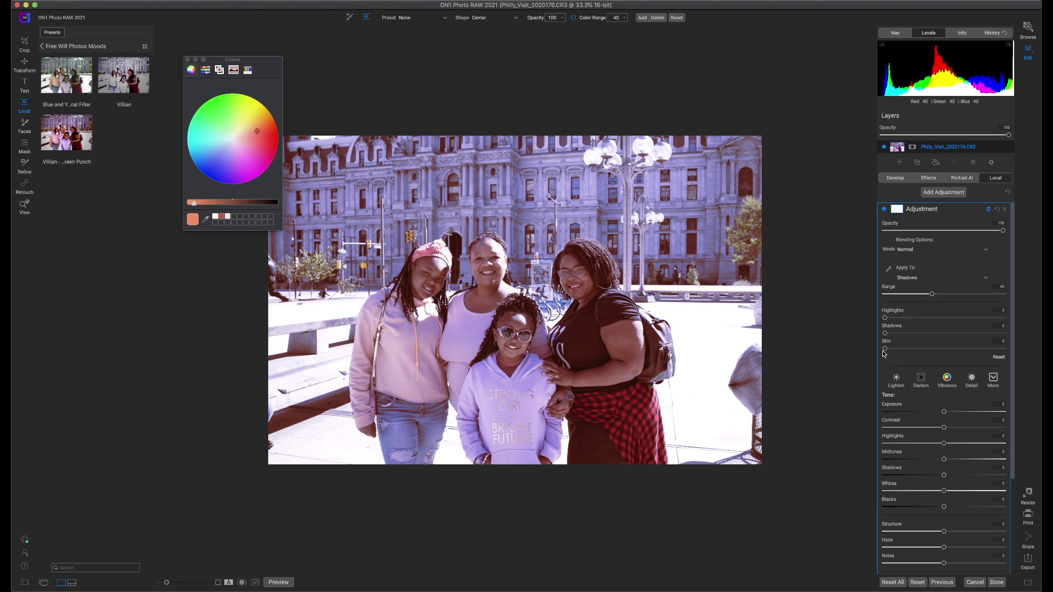
Set the new adjustment's Skin protection to 78 and its Shadows Range to 39
left_click_drag(884, 350, 977, 357)
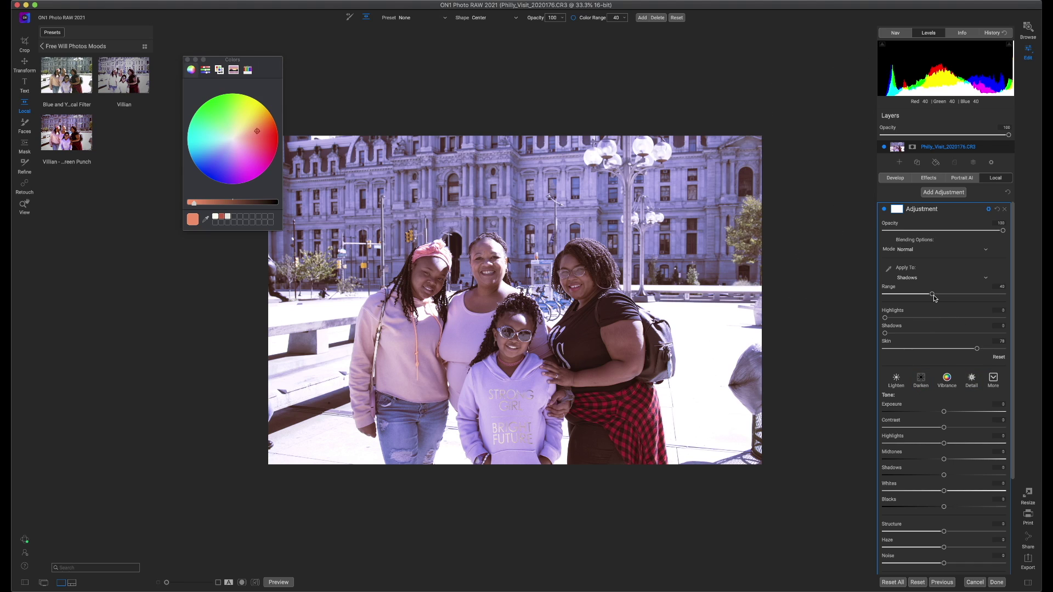
mouse_move(934, 296)
left_mouse_down()
mouse_move(967, 298)
mouse_move(932, 301)
left_mouse_up()
scroll(915, 444, "down", 5)
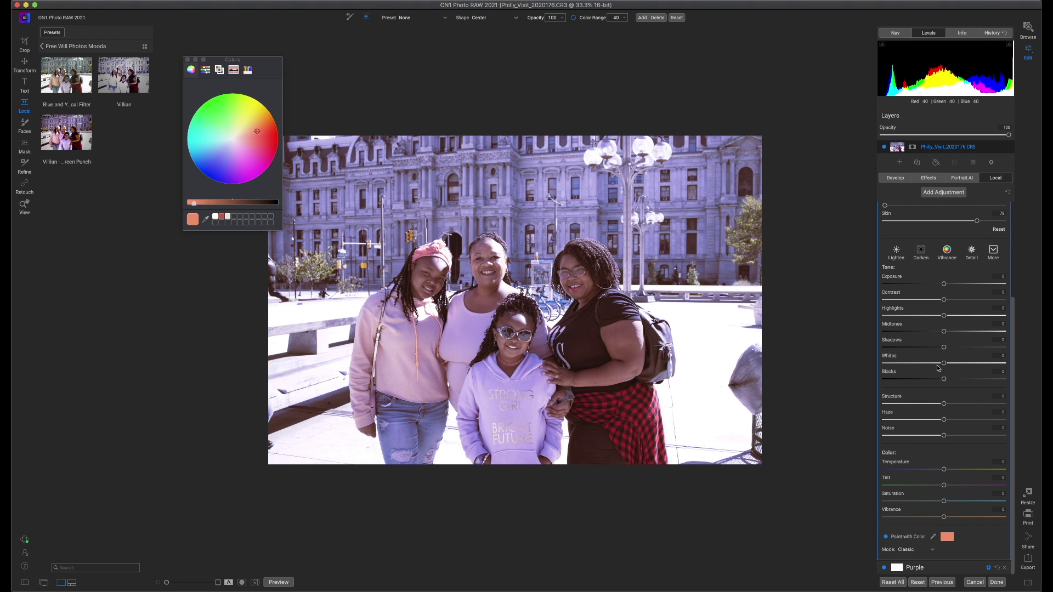
scroll(936, 322, "up", 3)
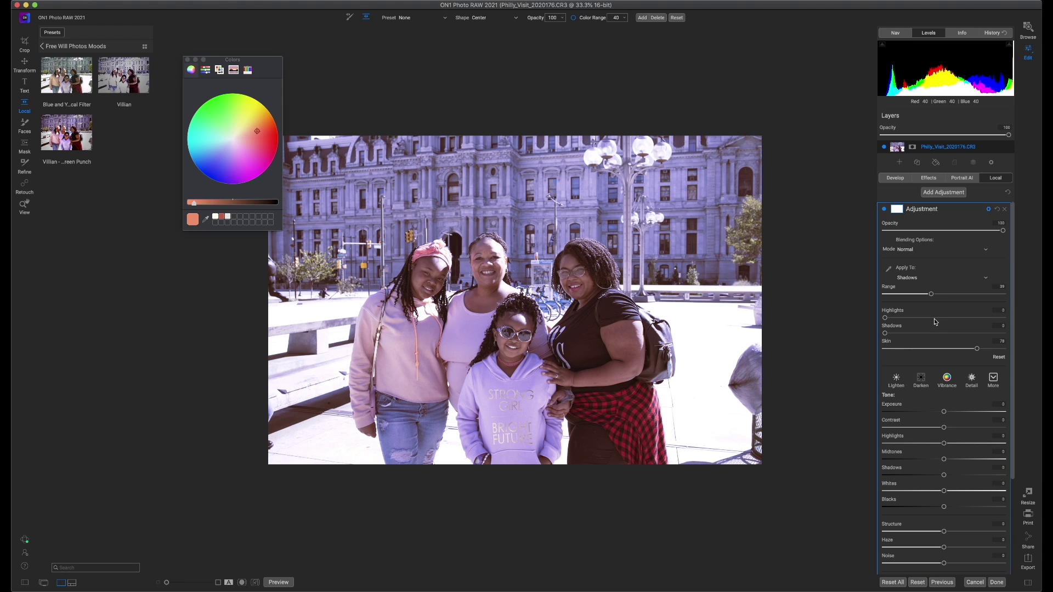
Set the coral adjustment's blending mode to Overlay, with tone values of Shadows 54 and Blacks 19
left_click(986, 251)
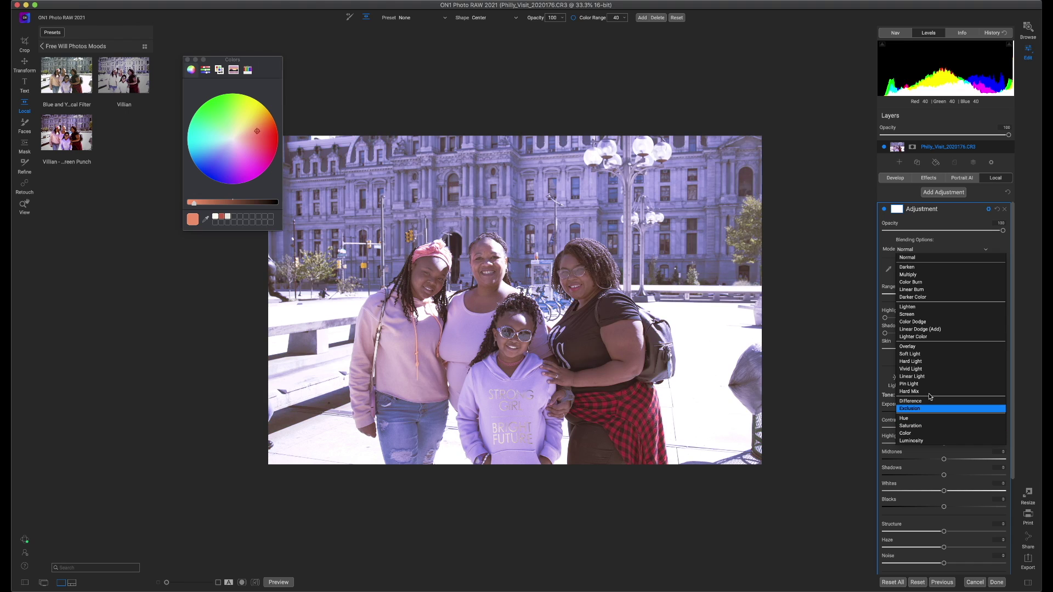
left_click(918, 348)
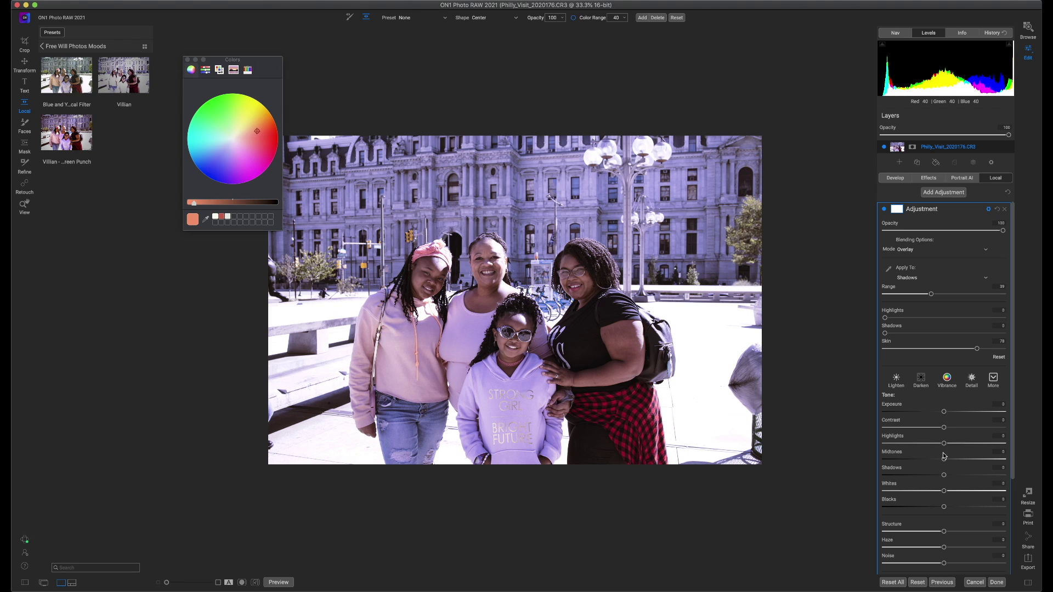
left_click_drag(945, 476, 978, 479)
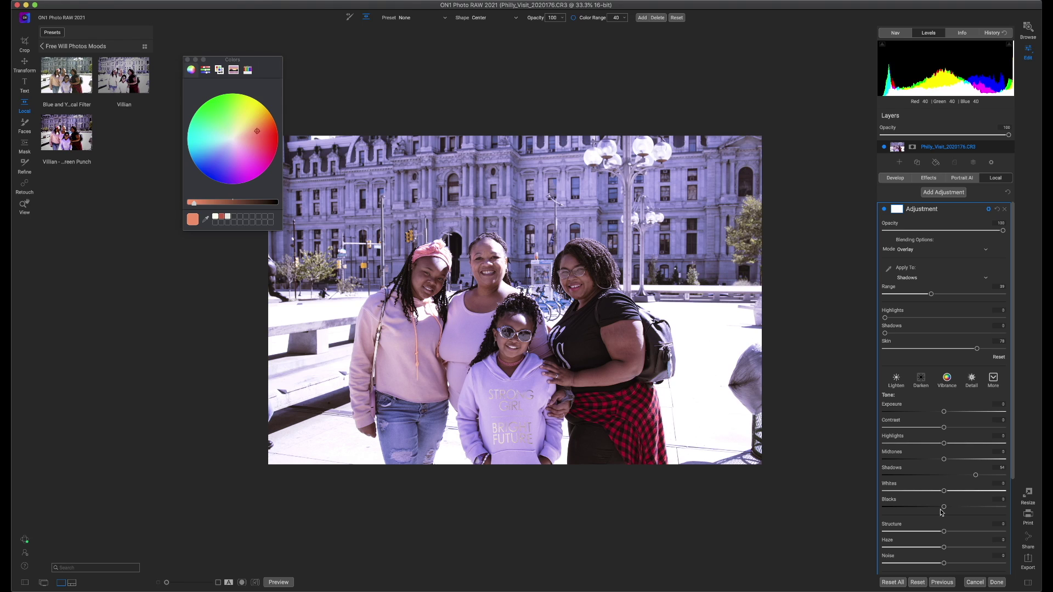
mouse_move(945, 510)
left_mouse_down()
mouse_move(969, 511)
mouse_move(955, 512)
left_mouse_up()
Try a much brighter Exposure on the coral adjustment, then settle it at 0.05
scroll(930, 437, "down", 5)
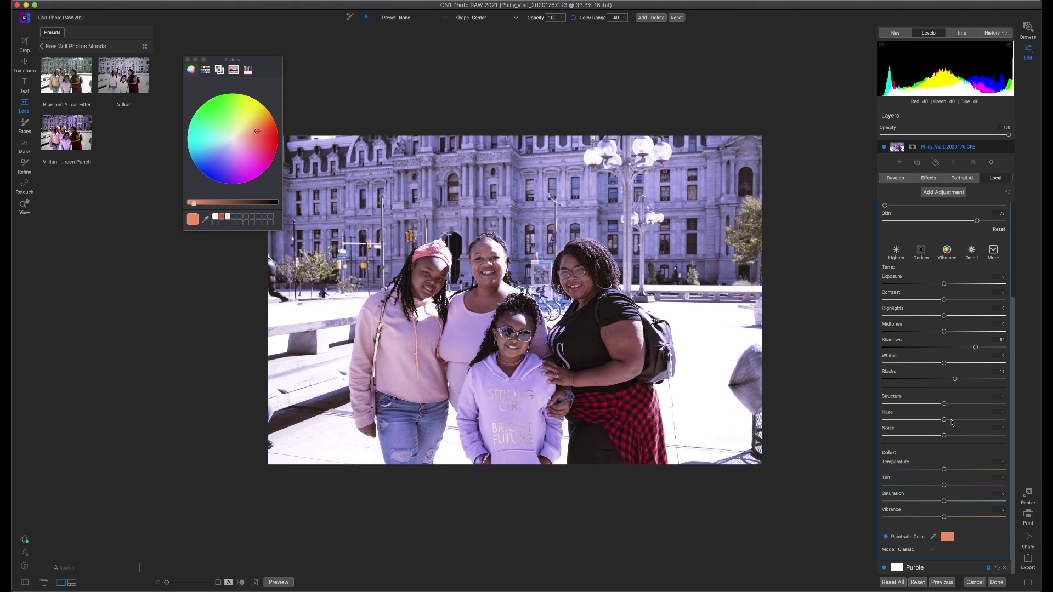
scroll(938, 465, "up", 3)
scroll(937, 466, "up", 1)
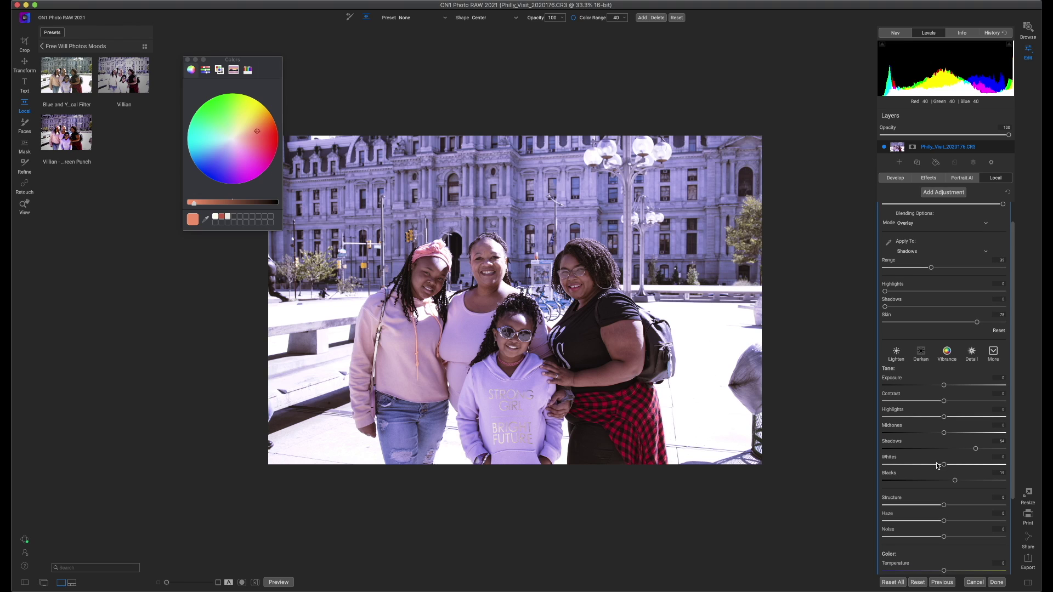
left_click_drag(944, 387, 987, 390)
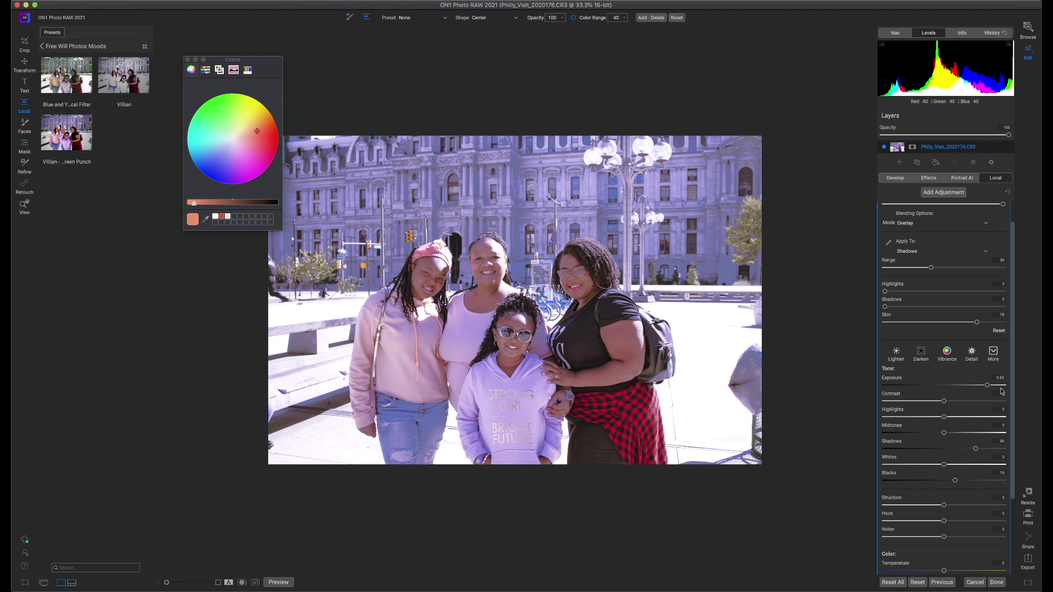
left_click_drag(987, 386, 943, 395)
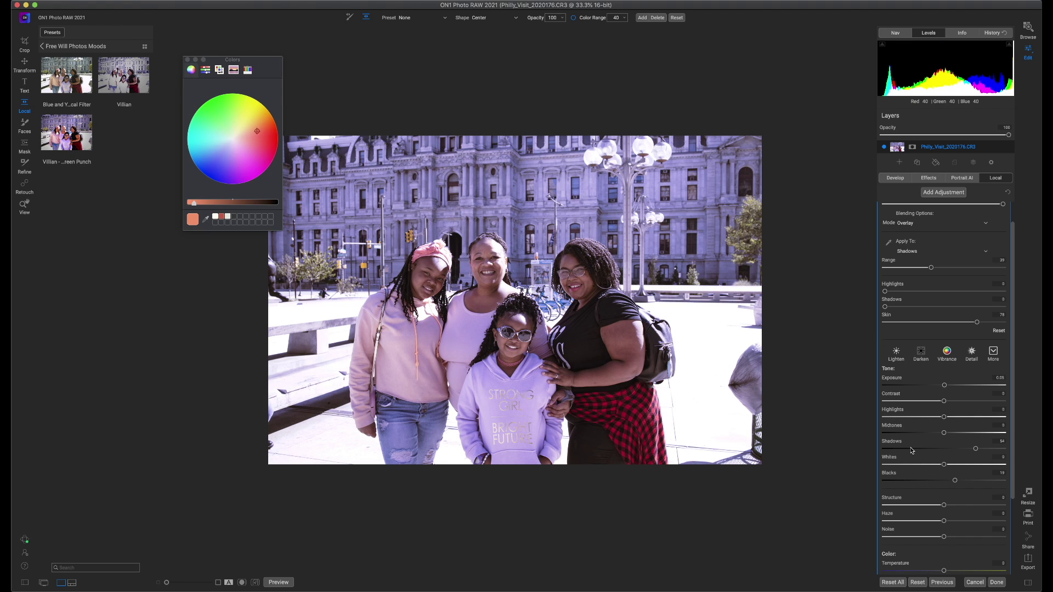
scroll(911, 451, "up", 1)
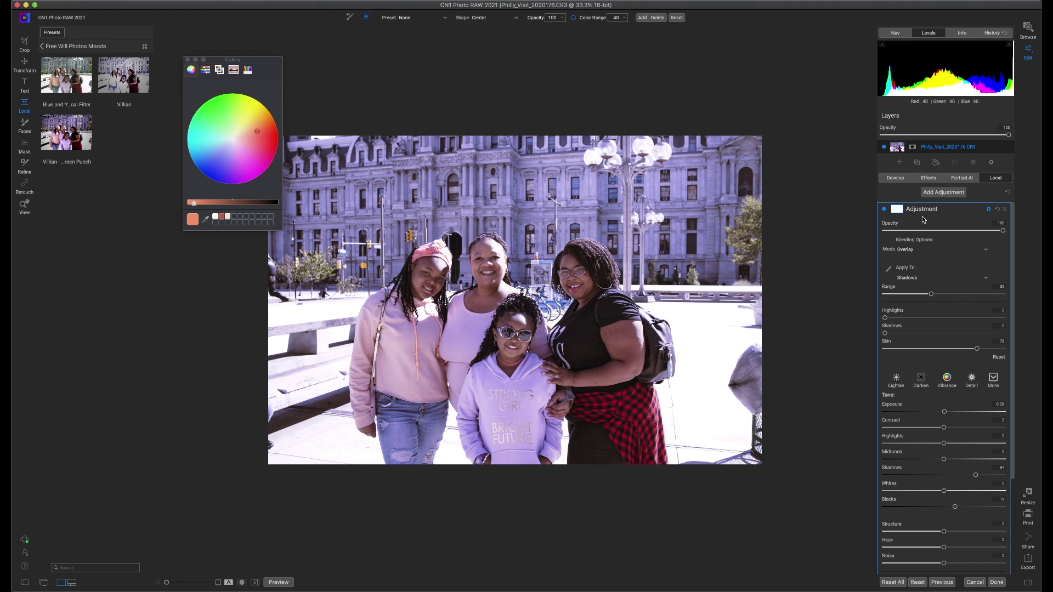
Disable both the coral adjustment and the Purple adjustment so that neither affects the photo
left_click(898, 209)
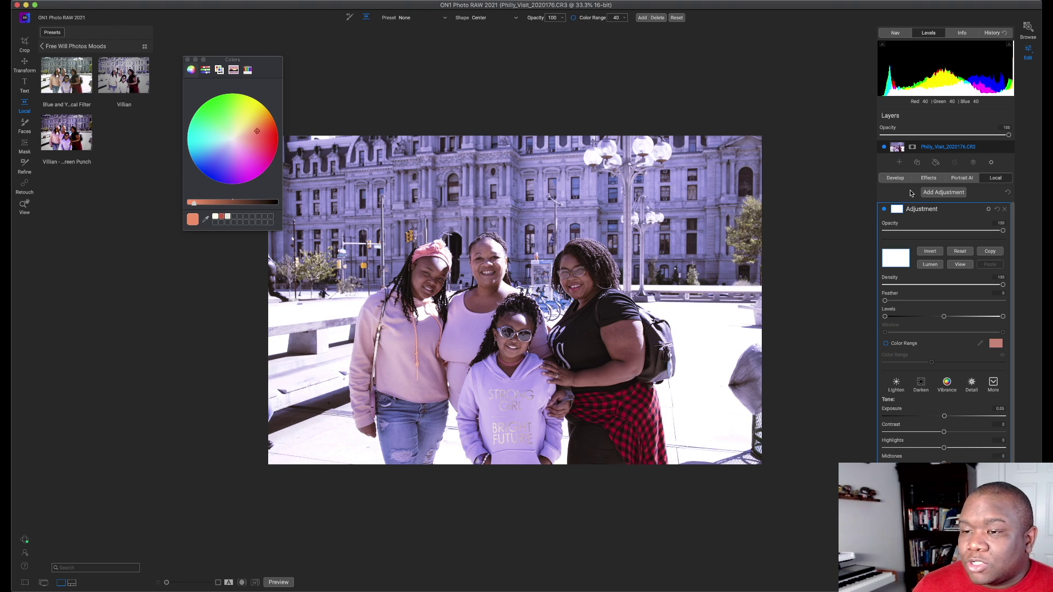
left_click(884, 209)
scroll(899, 258, "down", 5)
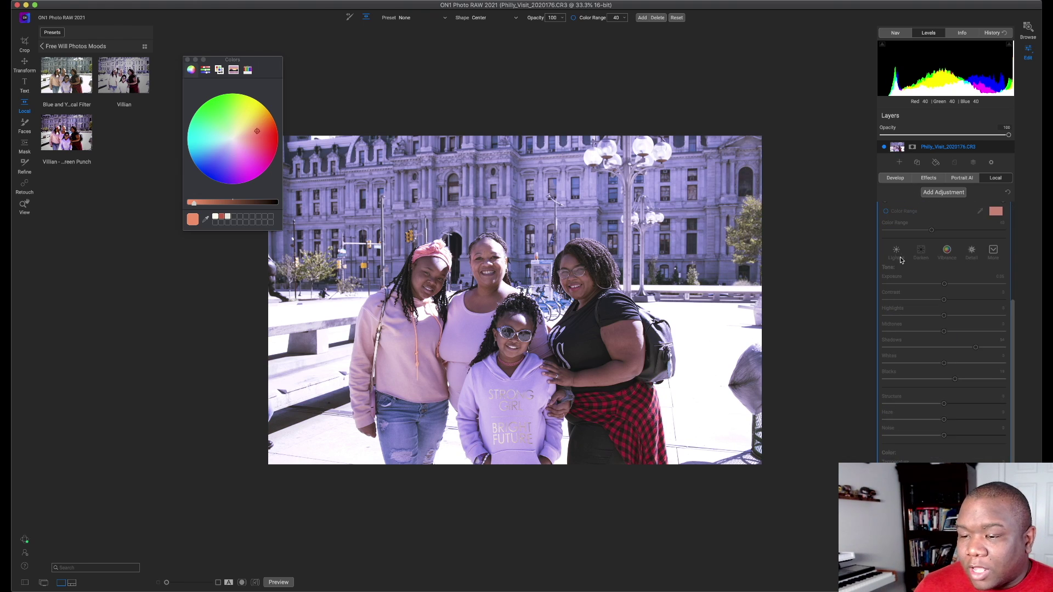
scroll(900, 259, "up", 5)
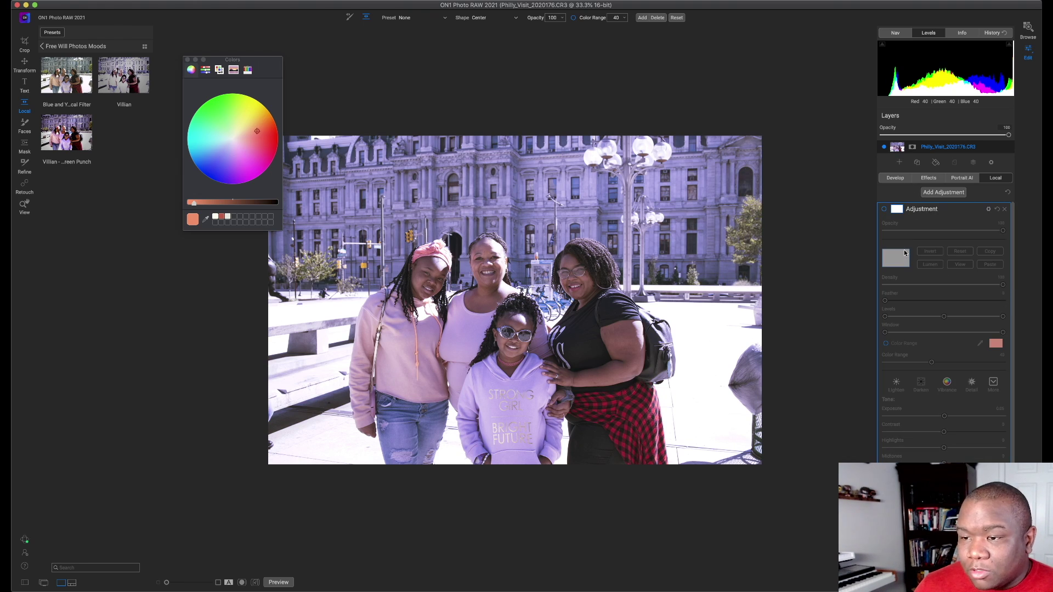
left_click(939, 214)
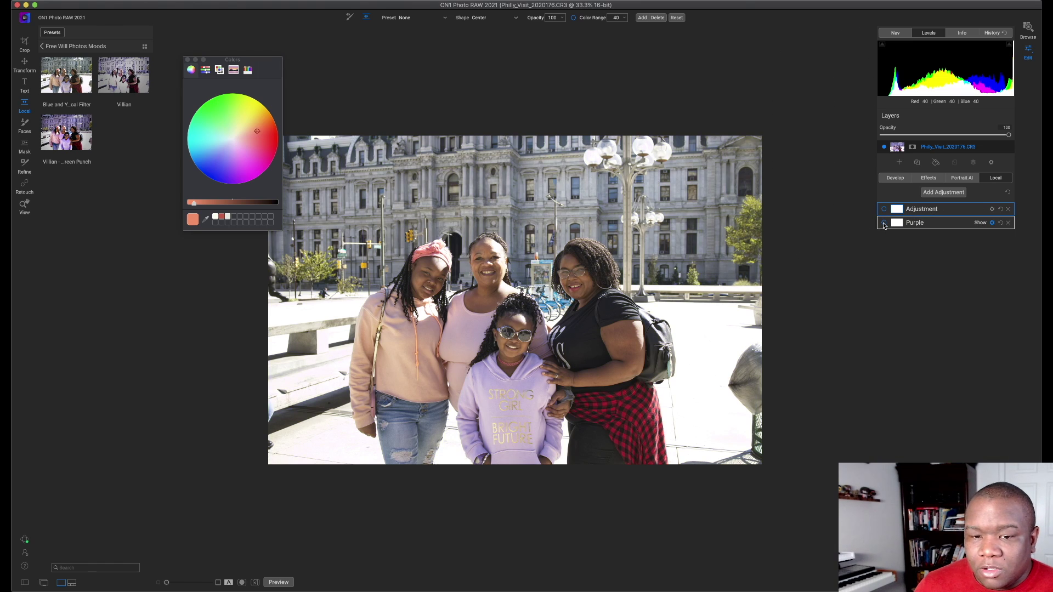
left_click(884, 223)
Add a LUTs filter to the photo as an effect
left_click(928, 178)
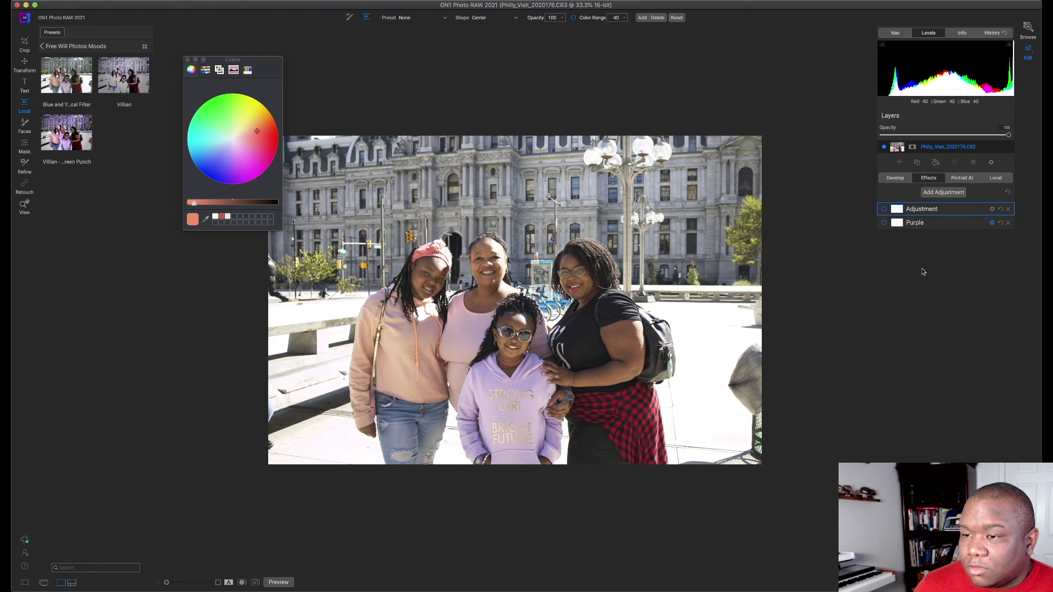
left_click(946, 208)
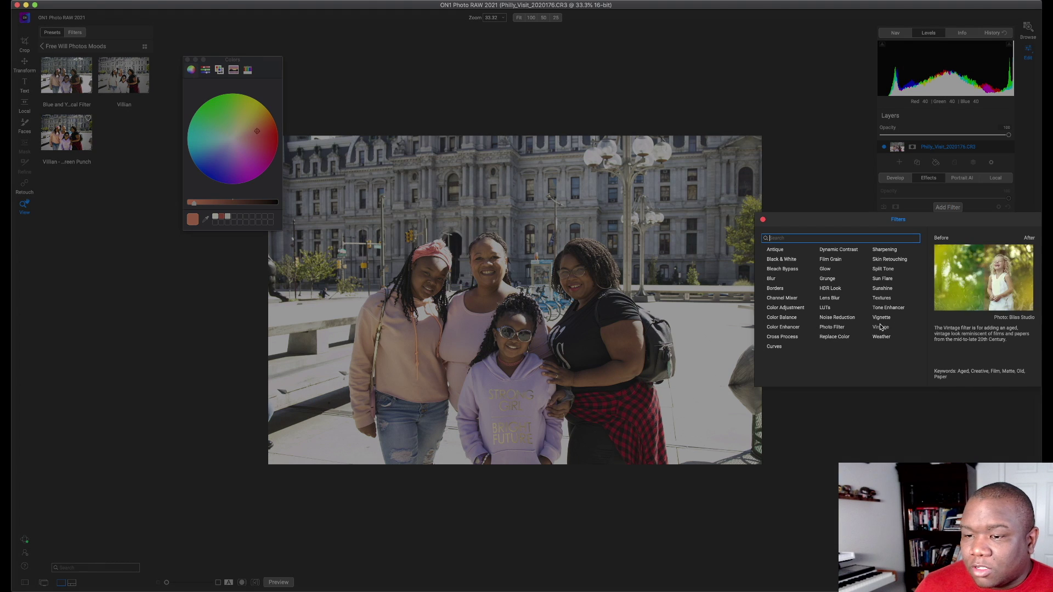
left_click(823, 308)
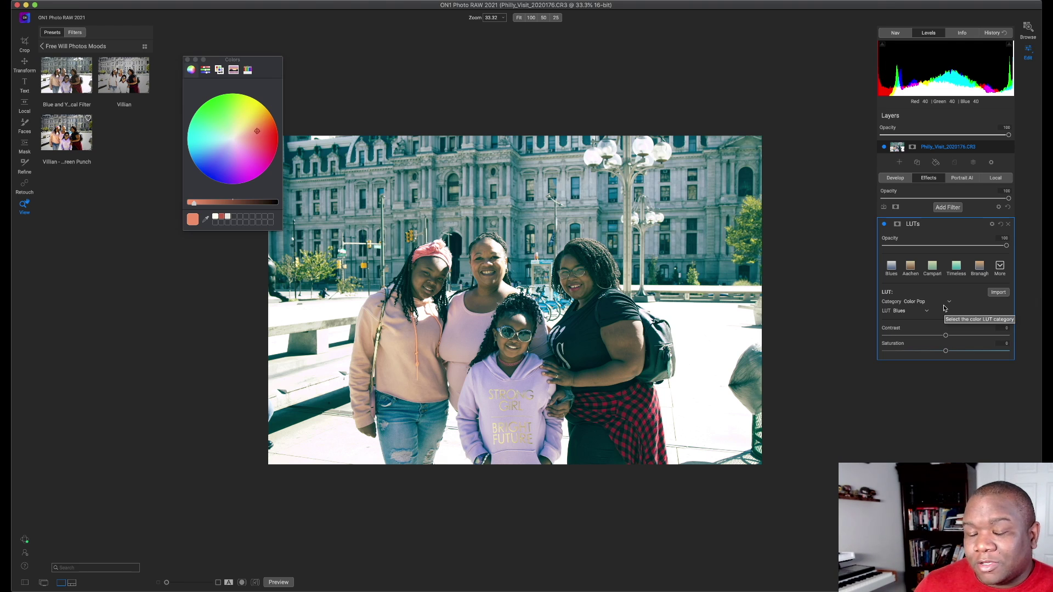
Try the Aachen and Campari LUT styles, then apply Timeless at about 39 opacity, with contrast about -59 and raised saturation
left_click(910, 267)
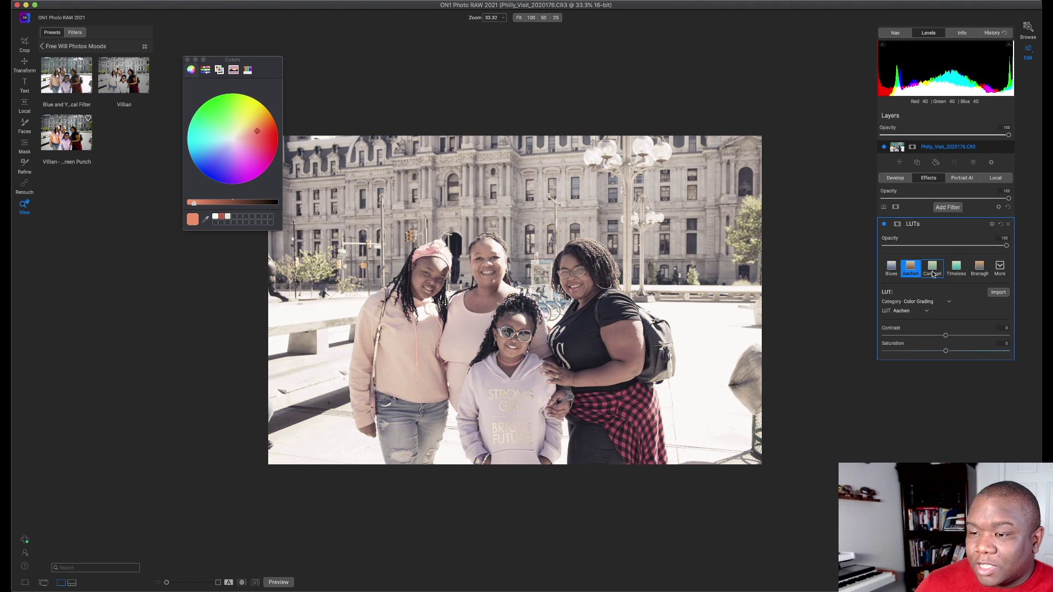
left_click(932, 269)
left_click(956, 268)
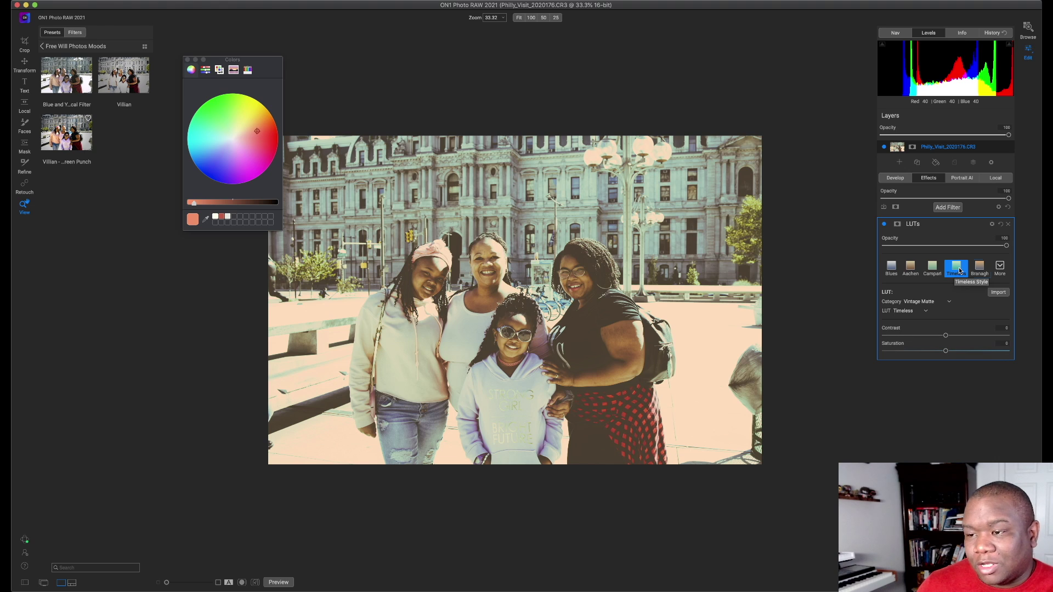
left_click_drag(1006, 249, 934, 260)
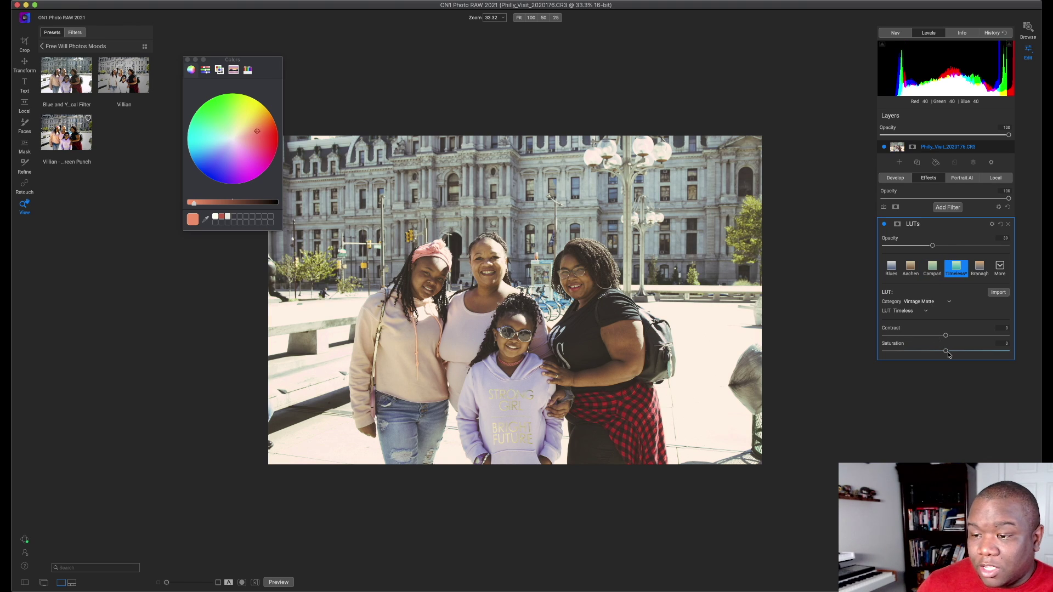
left_click_drag(948, 355, 907, 337)
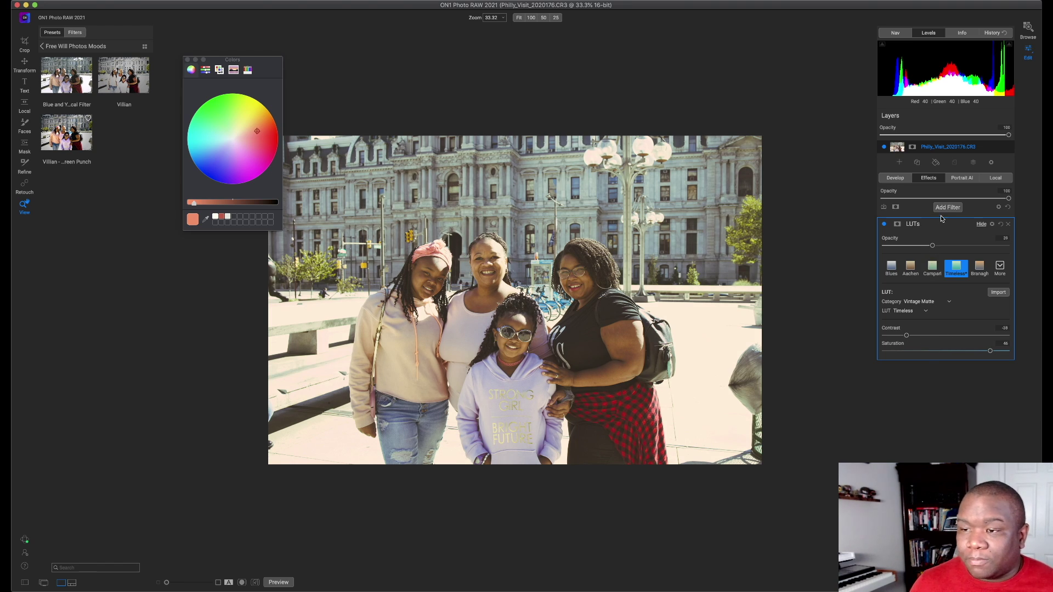
Turn off the LUTs filter and re-enable both local adjustments
left_click(883, 224)
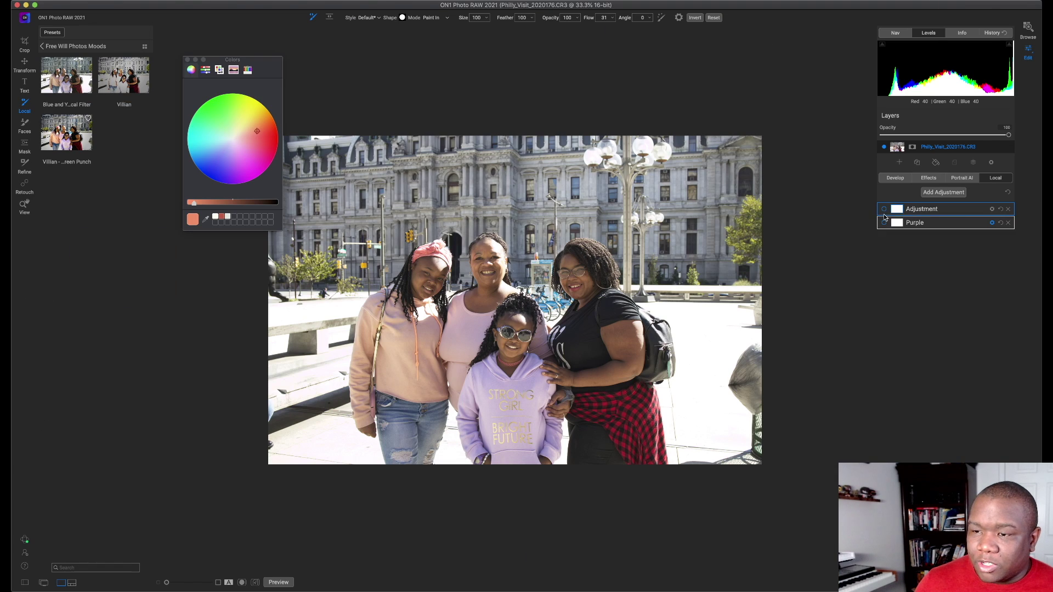
left_click(883, 223)
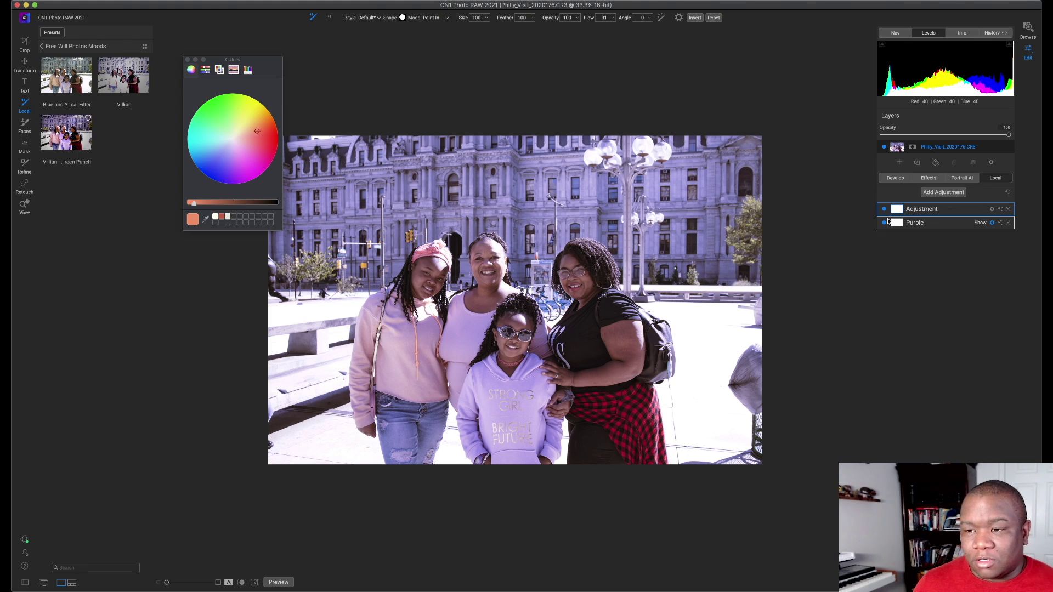
left_click(928, 179)
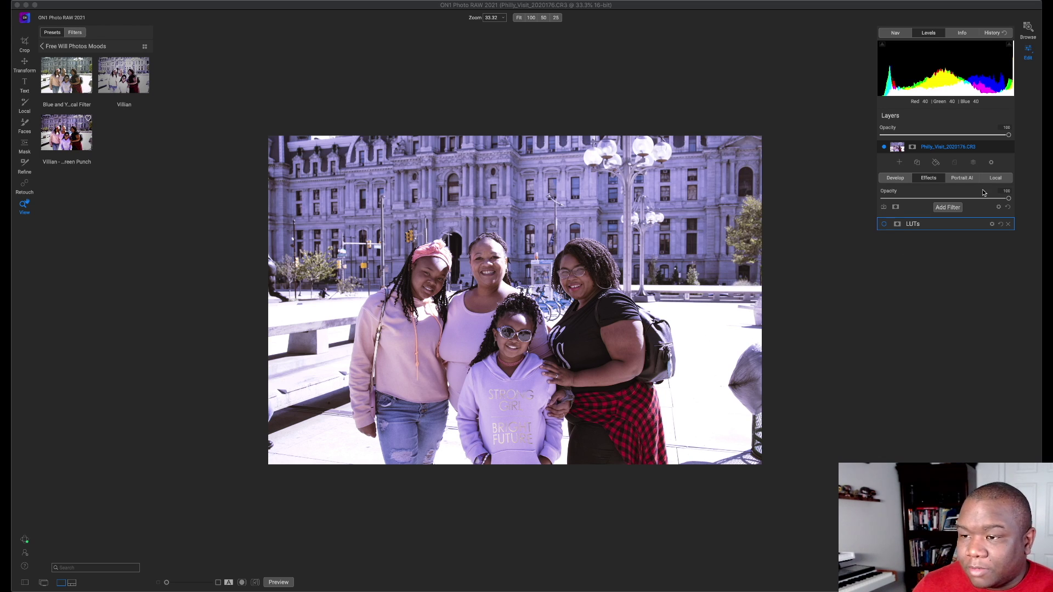
left_click(997, 179)
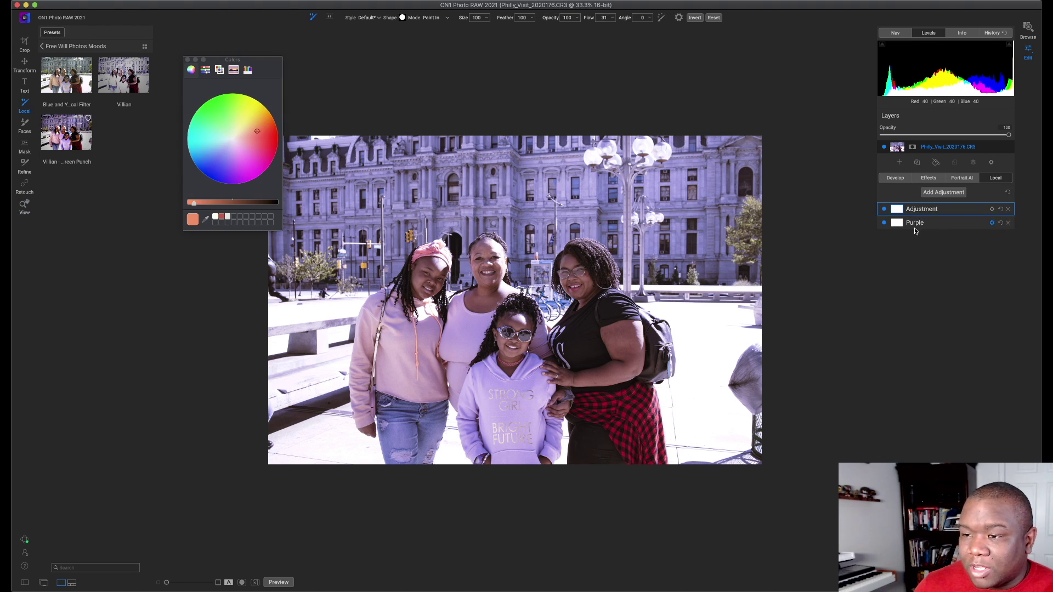
Set up a new preset in the Free Will Photos Moods category, with Apply Masks enabled under Local Adjustments
left_click(926, 178)
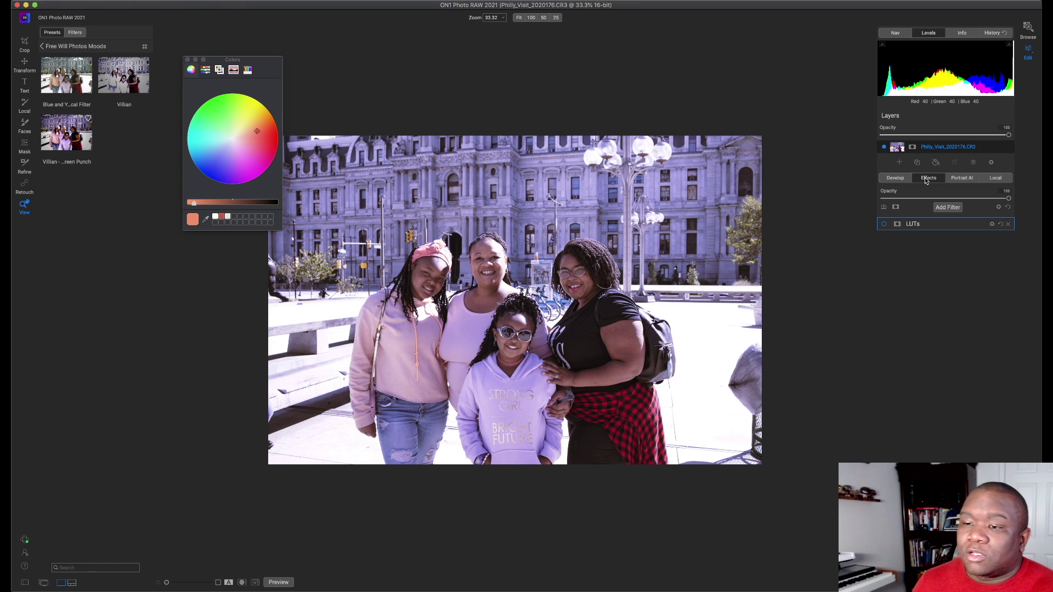
left_click(884, 208)
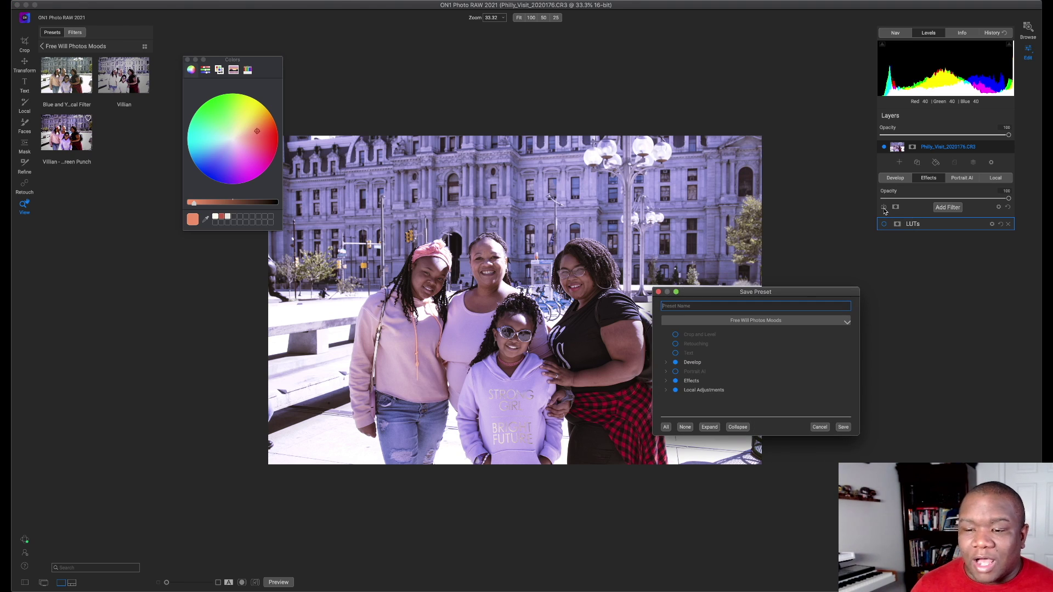
left_click(788, 325)
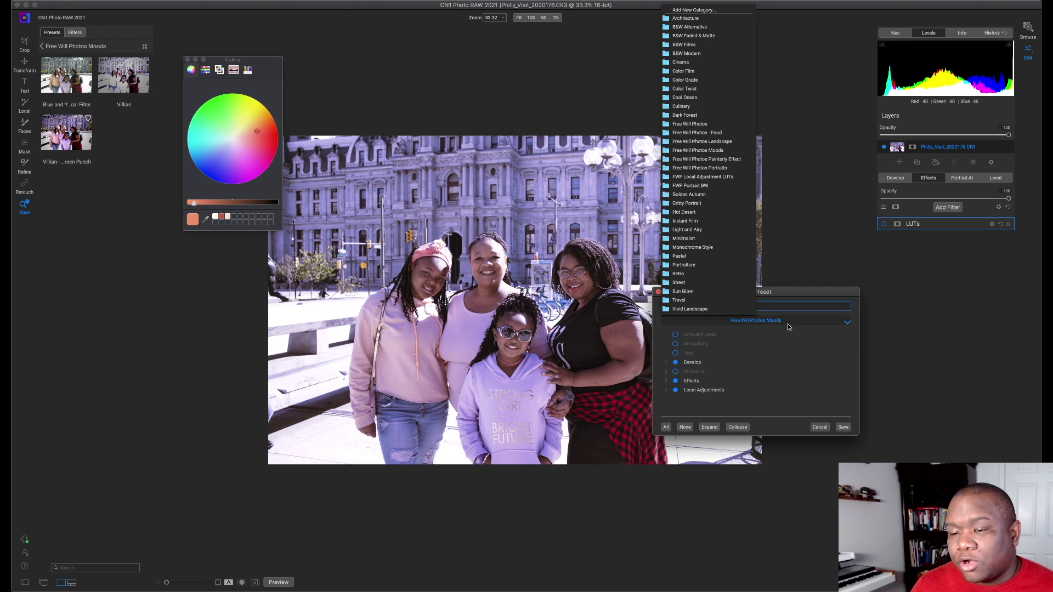
left_click(788, 325)
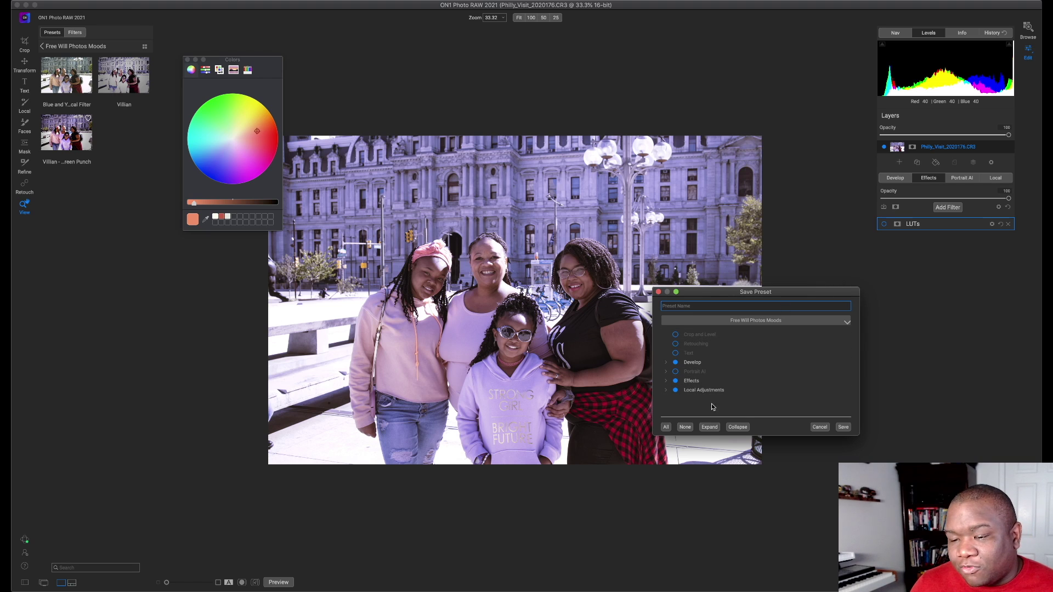
left_click(666, 391)
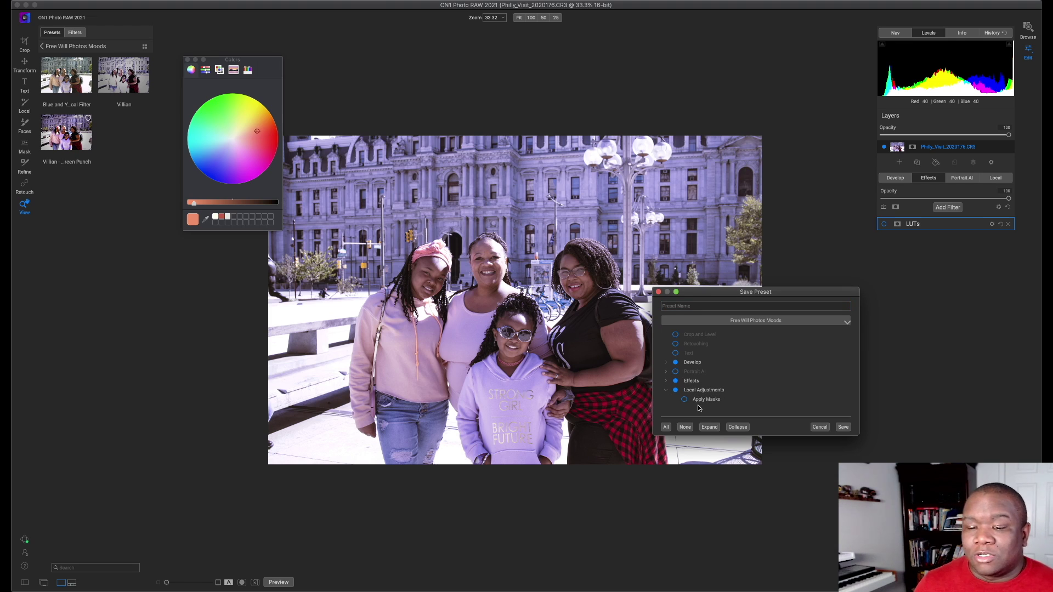
left_click(684, 399)
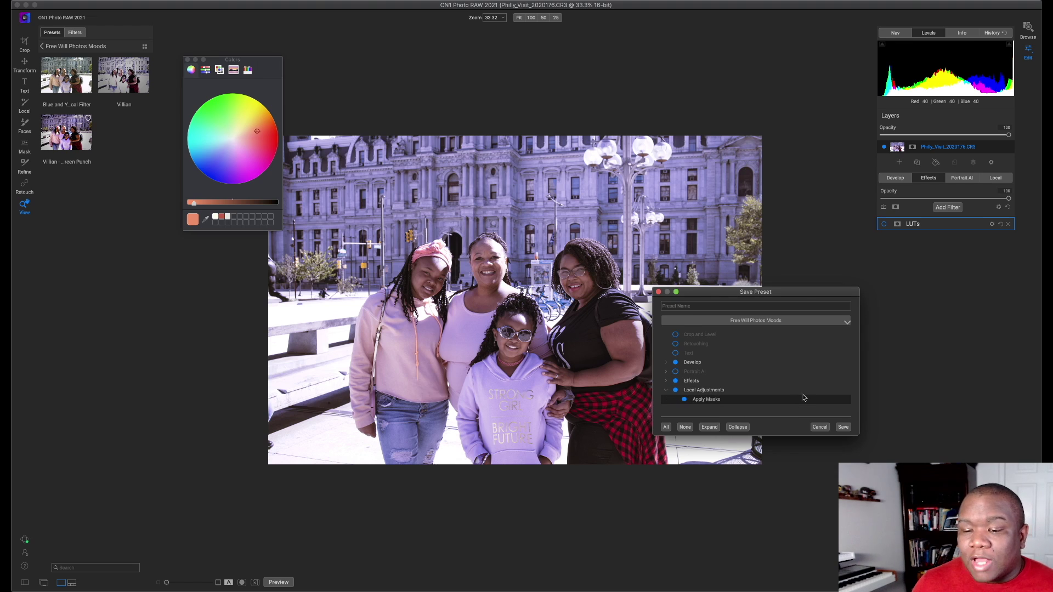